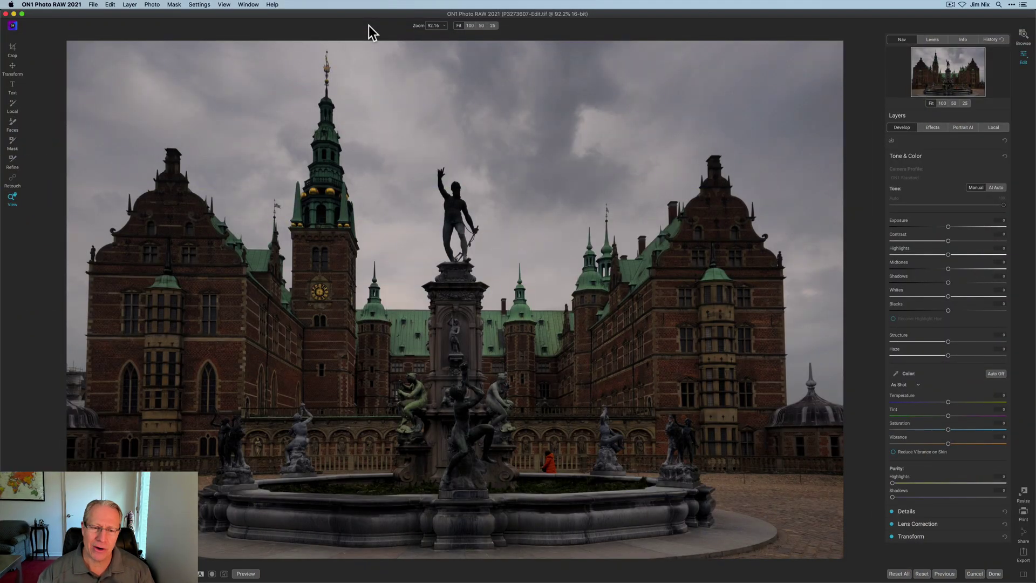
# - Compare the edit with the unedited original, then turn perspective correction off
pyautogui.press('\\')
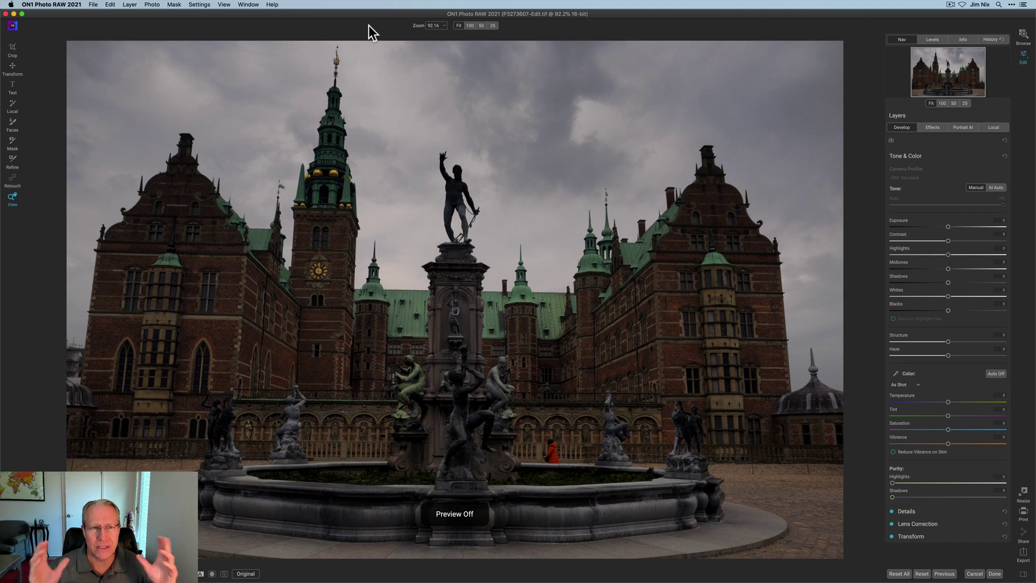
pyautogui.press('\\')
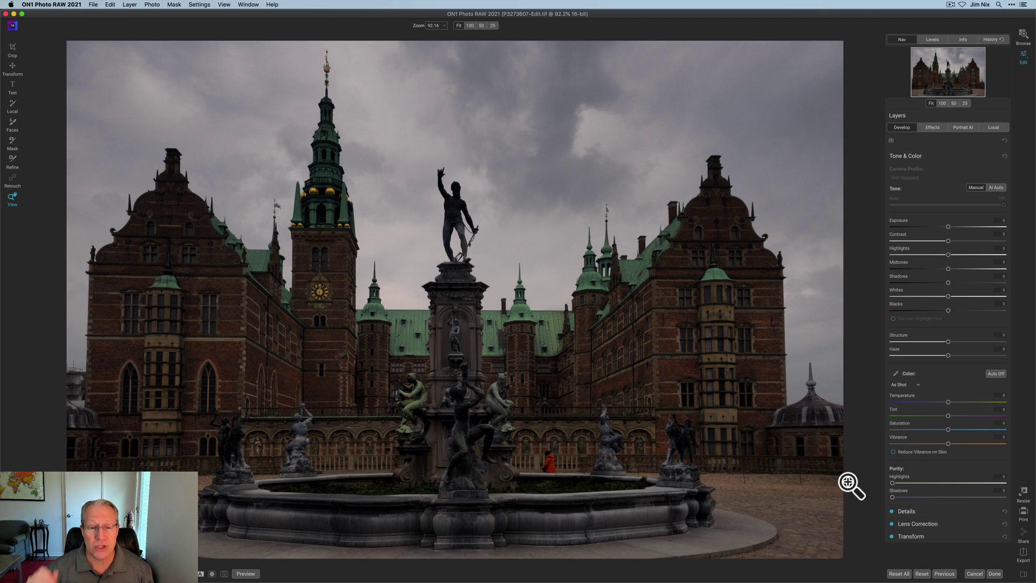
pyautogui.click(891, 536)
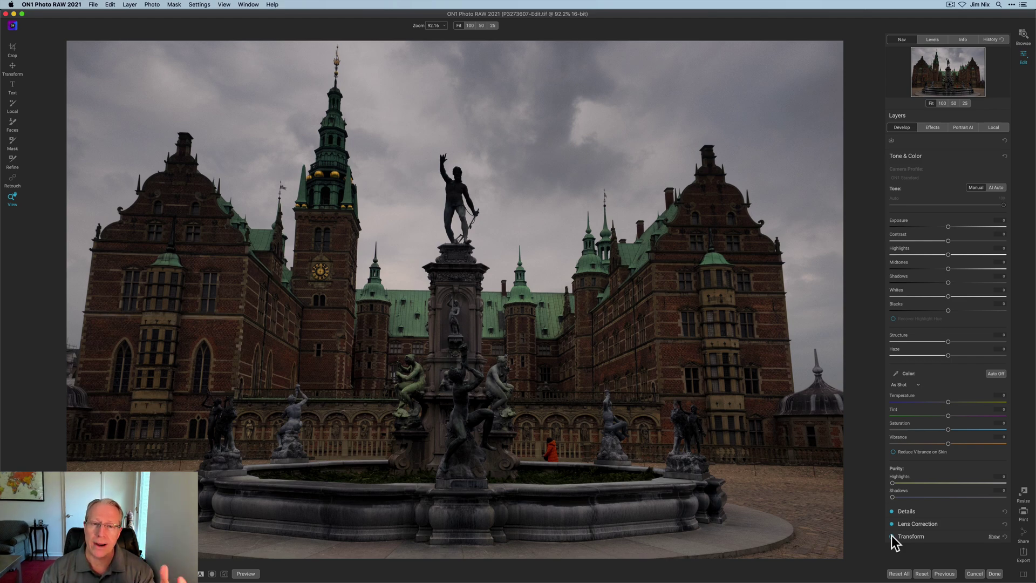
# - Restore perspective correction, then pull Highlights down slightly and brighten the Shadows
pyautogui.click(892, 535)
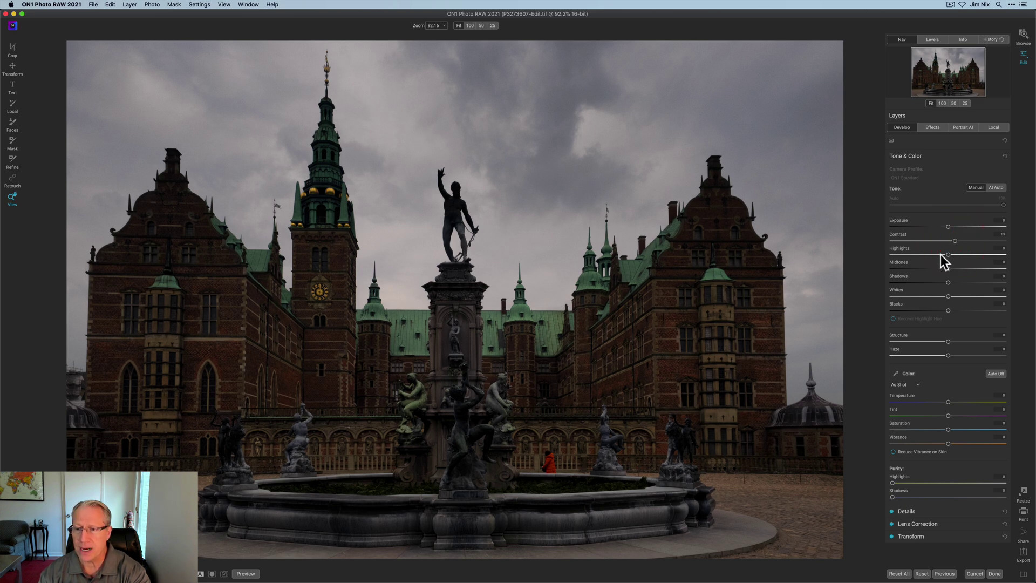
pyautogui.moveTo(934, 254); pyautogui.dragTo(932, 255)
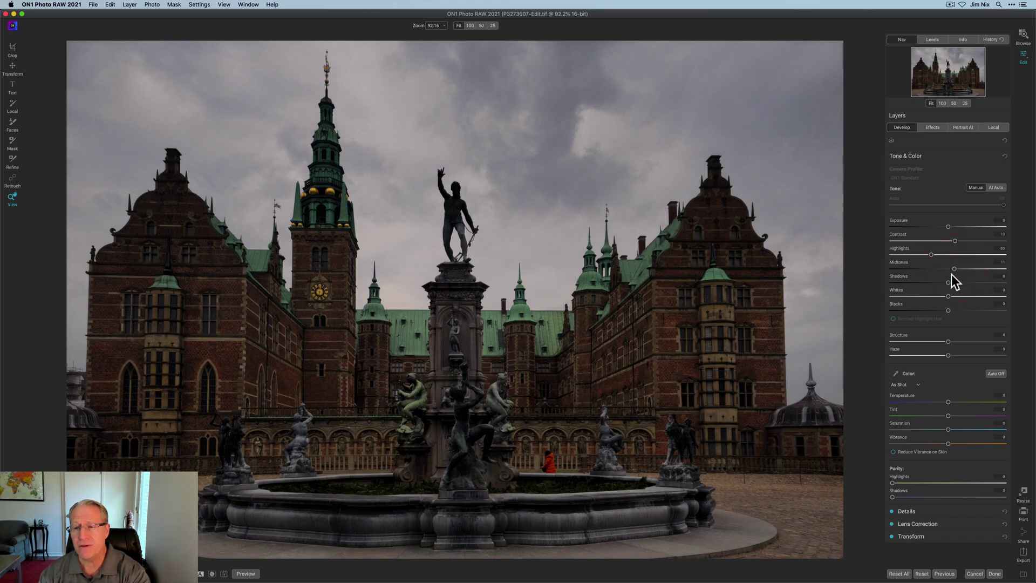
pyautogui.moveTo(954, 282); pyautogui.dragTo(958, 282)
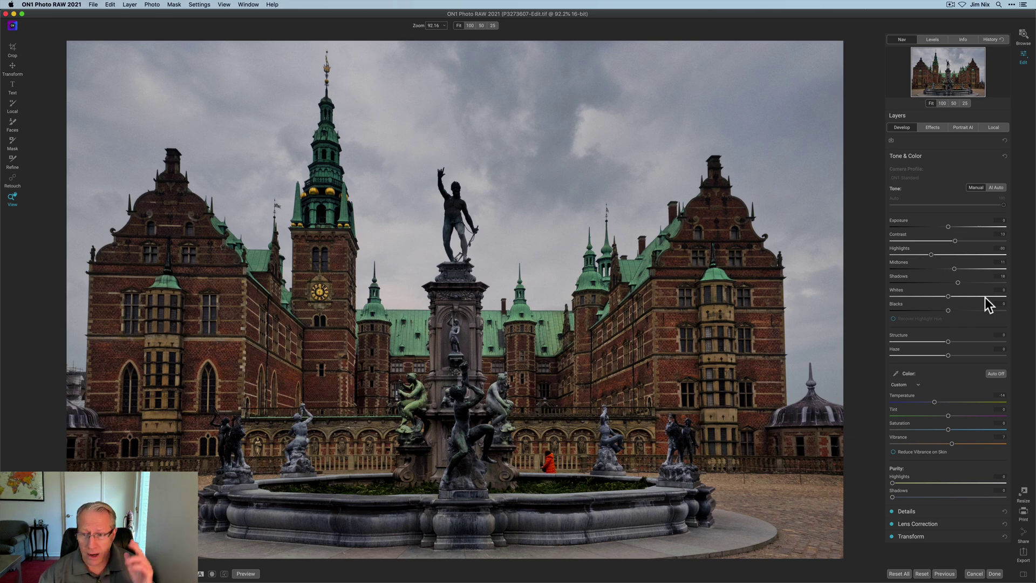
# - Add an HDR Look effect, ease its Compression to about 87, and give it a layer mask
pyautogui.click(932, 127)
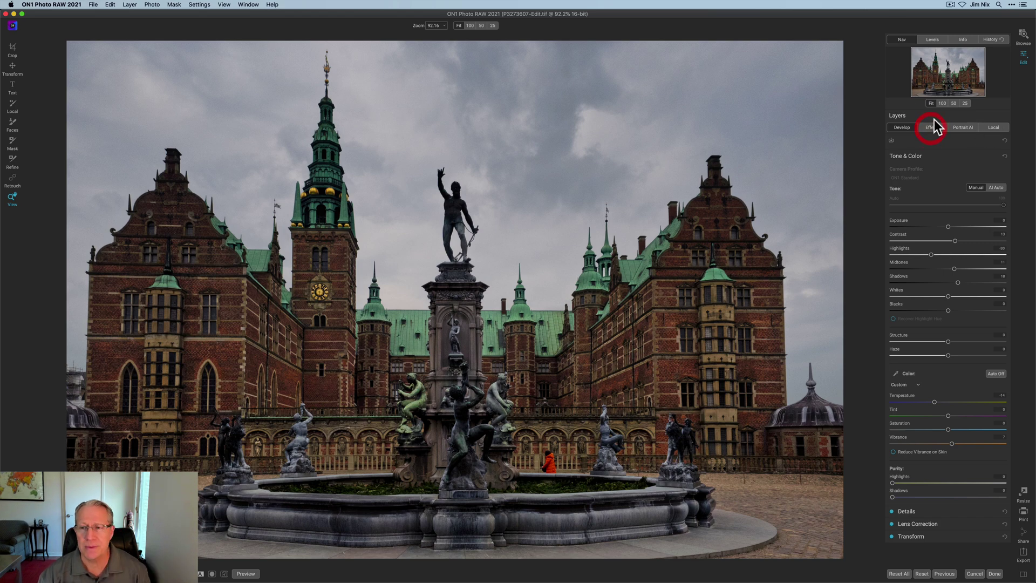
pyautogui.click(950, 155)
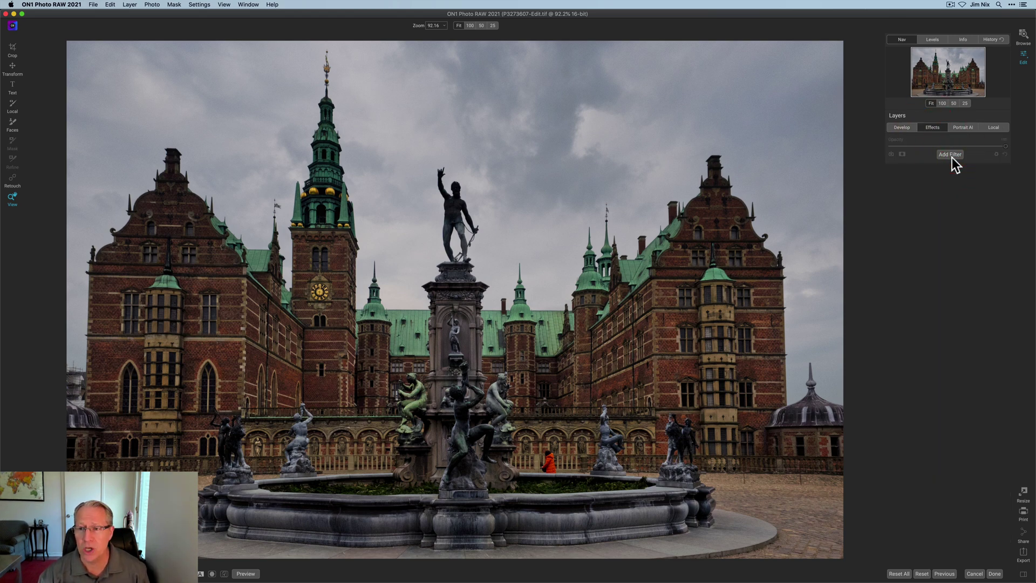
pyautogui.click(842, 230)
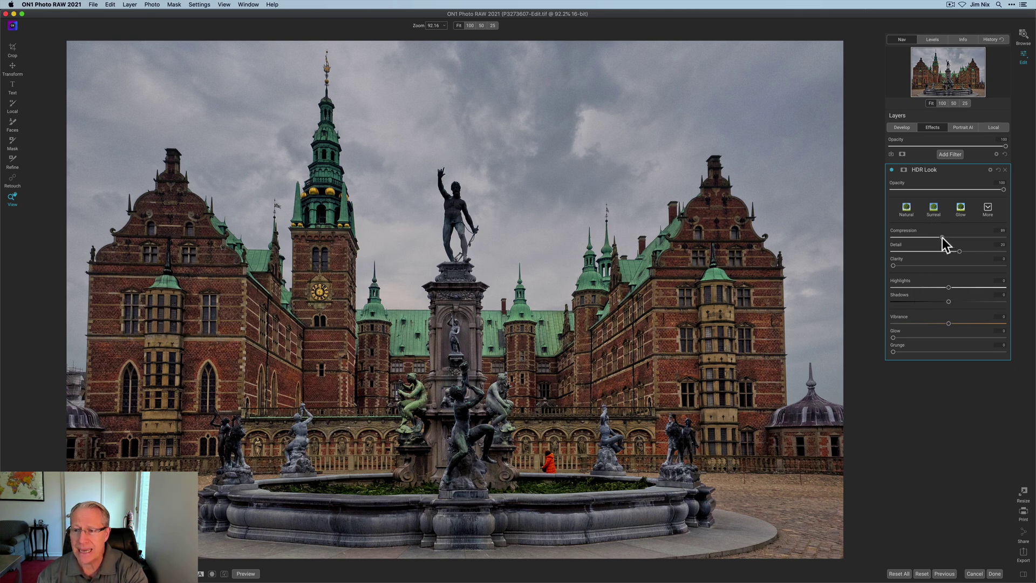
pyautogui.moveTo(944, 238); pyautogui.dragTo(956, 259)
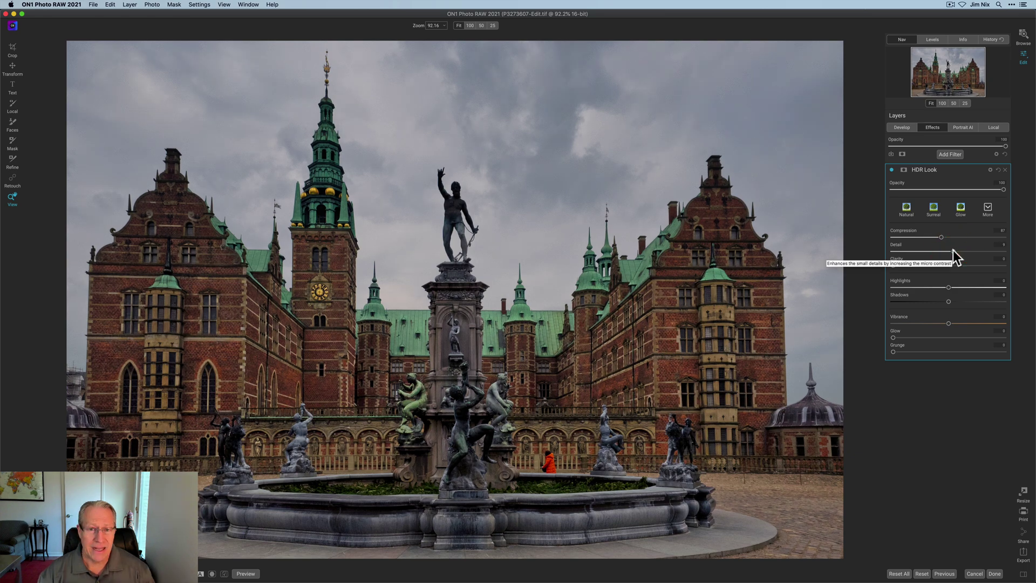
pyautogui.click(904, 170)
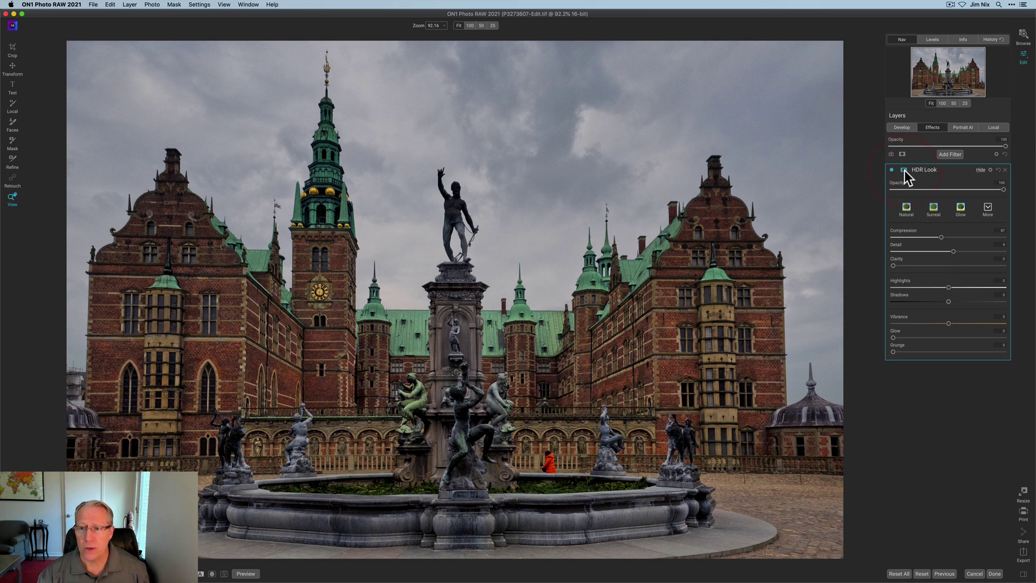
# - Invert the HDR Look mask and refine it, dropping the sky and keeping the castle
pyautogui.click(939, 208)
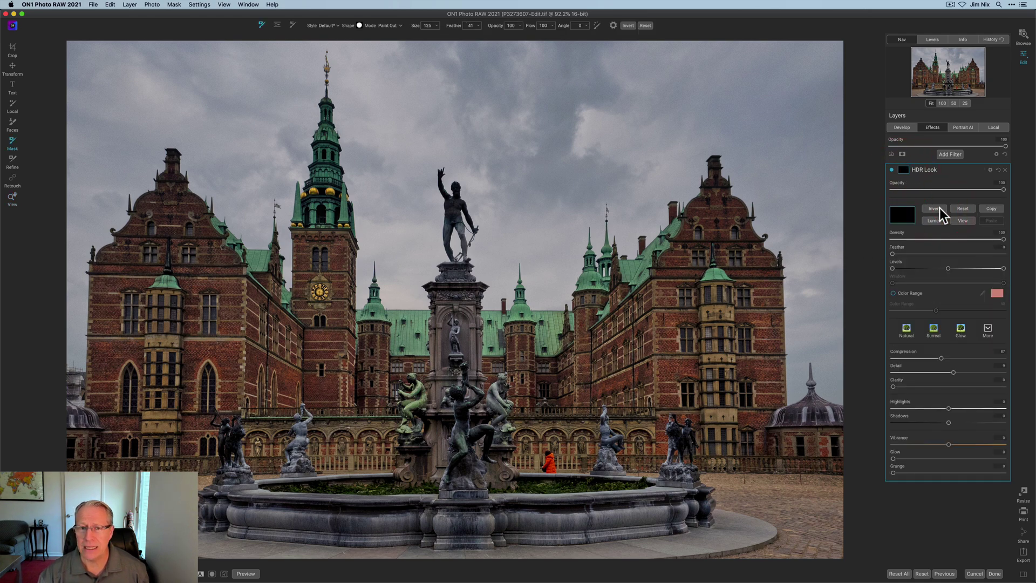
pyautogui.click(293, 26)
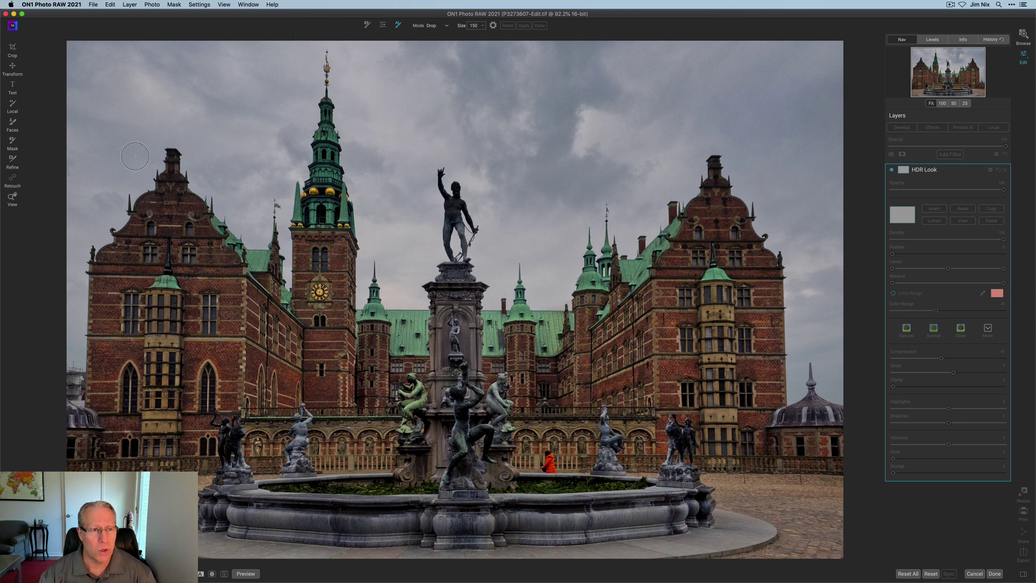
pyautogui.moveTo(103, 174)
pyautogui.mouseDown()
pyautogui.moveTo(67, 240)
pyautogui.moveTo(61, 335)
pyautogui.moveTo(79, 177)
pyautogui.moveTo(133, 145)
pyautogui.moveTo(98, 135)
pyautogui.moveTo(166, 105)
pyautogui.moveTo(187, 111)
pyautogui.moveTo(244, 195)
pyautogui.moveTo(291, 115)
pyautogui.moveTo(268, 81)
pyautogui.moveTo(235, 116)
pyautogui.moveTo(180, 76)
pyautogui.moveTo(86, 72)
pyautogui.moveTo(291, 50)
pyautogui.moveTo(318, 37)
pyautogui.moveTo(343, 35)
pyautogui.moveTo(364, 54)
pyautogui.moveTo(378, 68)
pyautogui.moveTo(376, 98)
pyautogui.moveTo(401, 116)
pyautogui.moveTo(374, 136)
pyautogui.moveTo(371, 163)
pyautogui.moveTo(401, 268)
pyautogui.moveTo(415, 139)
pyautogui.moveTo(453, 137)
pyautogui.moveTo(509, 196)
pyautogui.moveTo(504, 253)
pyautogui.moveTo(520, 220)
pyautogui.moveTo(549, 253)
pyautogui.moveTo(588, 190)
pyautogui.moveTo(627, 181)
pyautogui.moveTo(636, 196)
pyautogui.moveTo(667, 181)
pyautogui.moveTo(690, 138)
pyautogui.moveTo(731, 117)
pyautogui.moveTo(748, 171)
pyautogui.moveTo(785, 191)
pyautogui.moveTo(812, 240)
pyautogui.mouseUp()
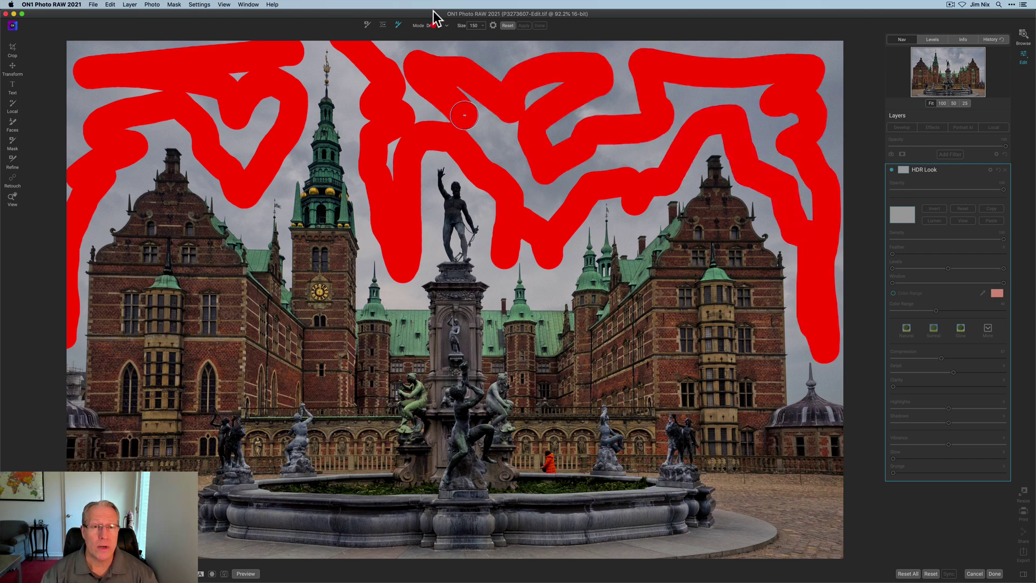
pyautogui.click(433, 25)
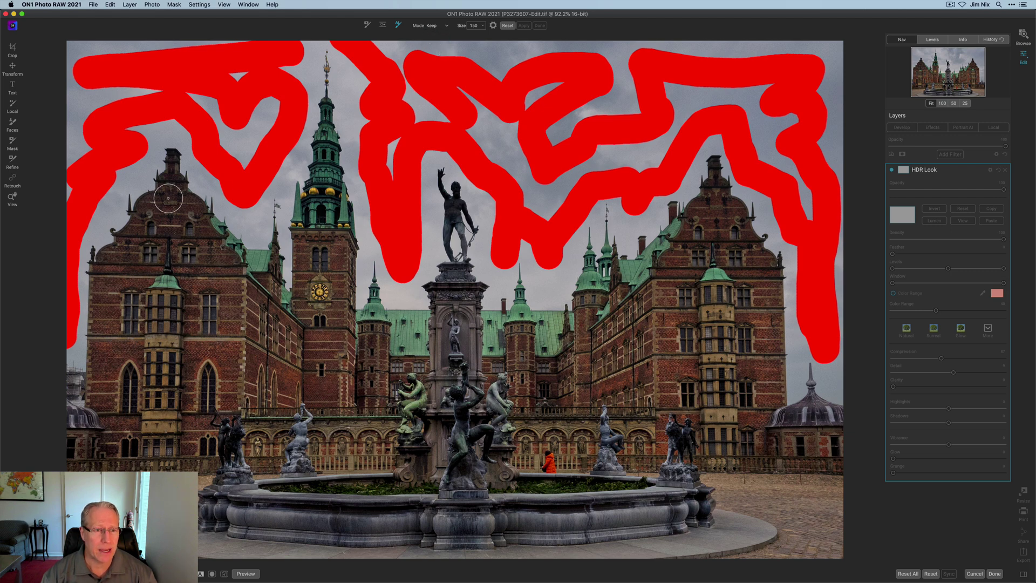
pyautogui.moveTo(167, 195)
pyautogui.mouseDown()
pyautogui.moveTo(204, 257)
pyautogui.moveTo(217, 259)
pyautogui.moveTo(104, 264)
pyautogui.moveTo(124, 313)
pyautogui.moveTo(114, 357)
pyautogui.moveTo(72, 411)
pyautogui.moveTo(173, 303)
pyautogui.moveTo(289, 307)
pyautogui.moveTo(325, 279)
pyautogui.moveTo(329, 214)
pyautogui.moveTo(328, 315)
pyautogui.moveTo(369, 325)
pyautogui.moveTo(397, 352)
pyautogui.moveTo(265, 346)
pyautogui.moveTo(223, 365)
pyautogui.moveTo(321, 403)
pyautogui.moveTo(125, 431)
pyautogui.moveTo(99, 470)
pyautogui.moveTo(204, 349)
pyautogui.moveTo(188, 389)
pyautogui.mouseUp()
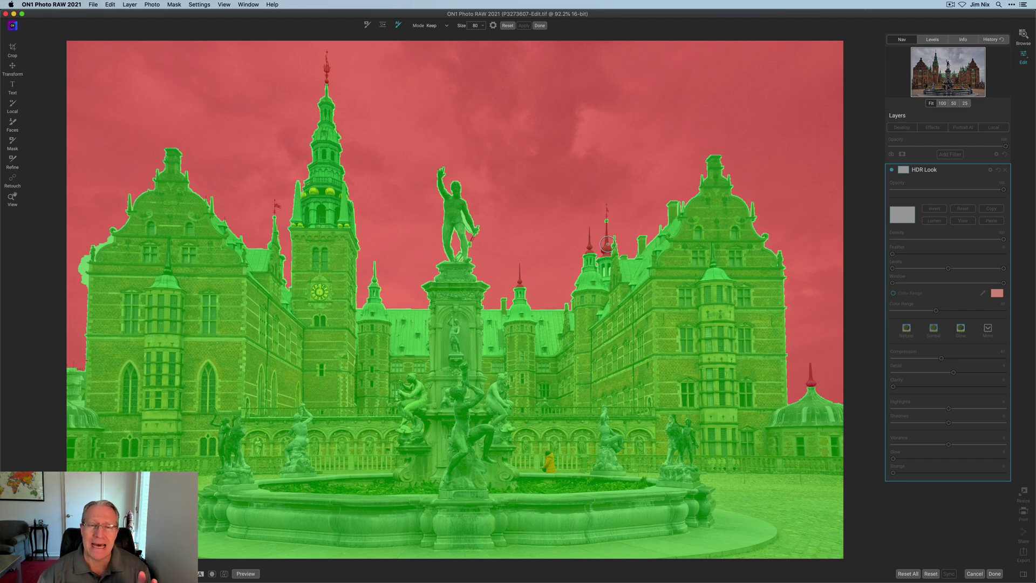
pyautogui.click(539, 26)
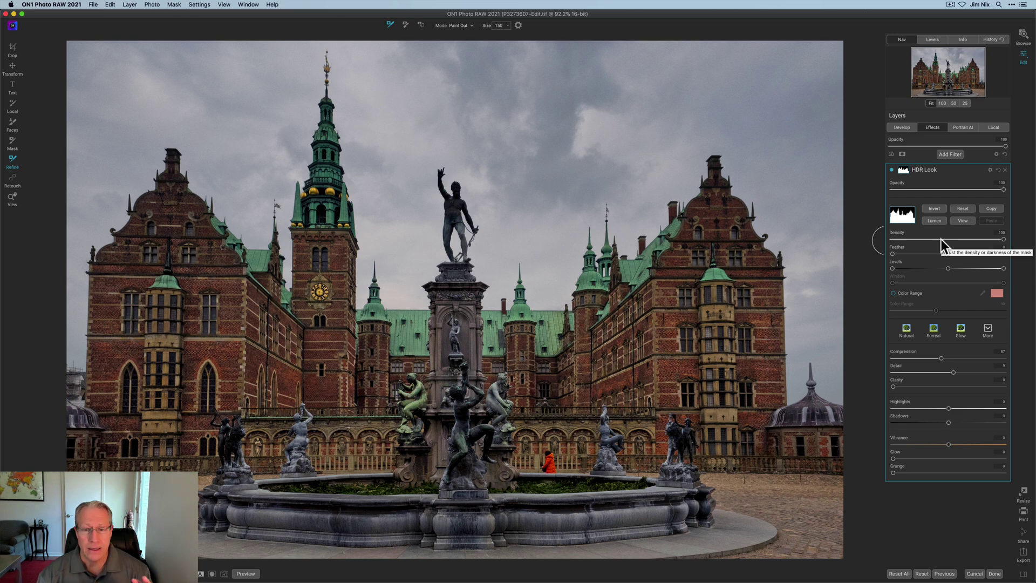
# - Compare HDR Look switched off and on, then copy its mask
pyautogui.click(892, 170)
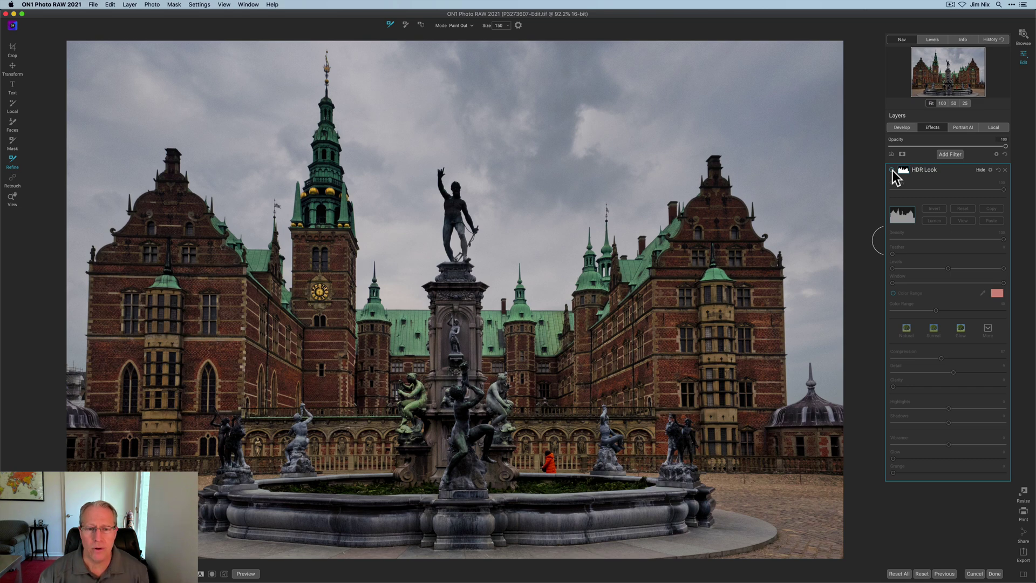
pyautogui.click(892, 170)
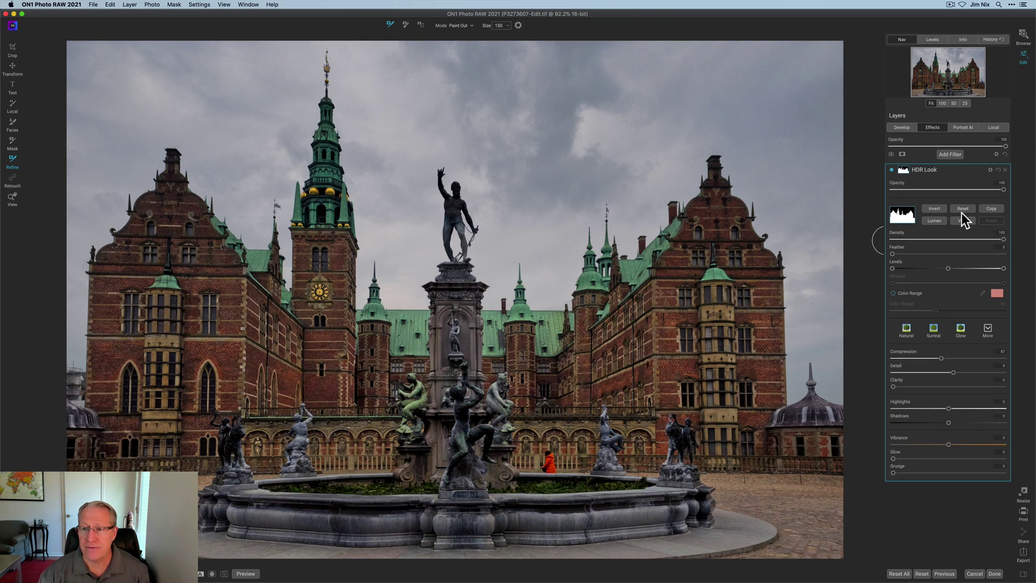
pyautogui.click(992, 209)
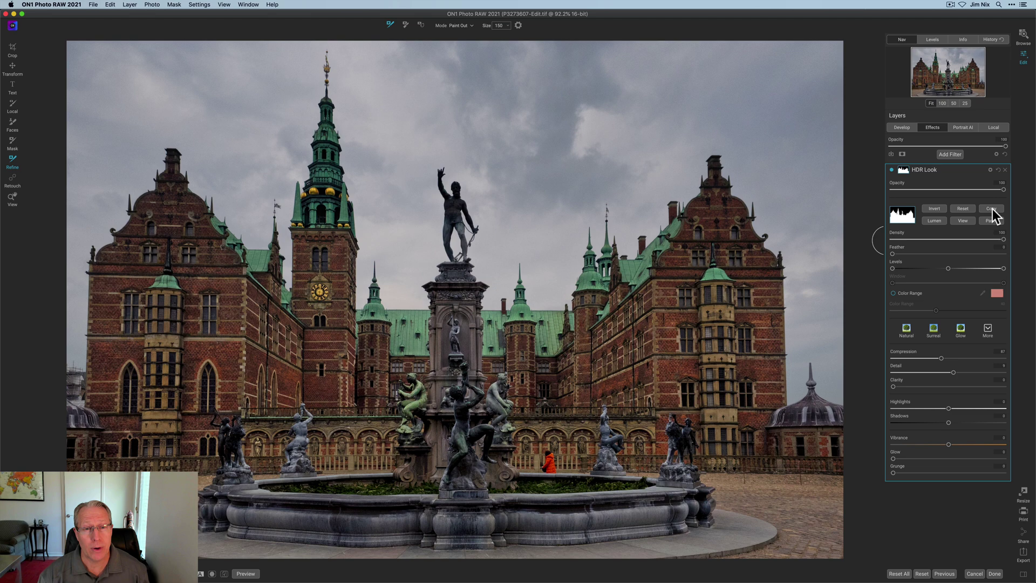
# - Add a Photo Filter, paste the copied castle mask onto it and invert it
pyautogui.click(953, 155)
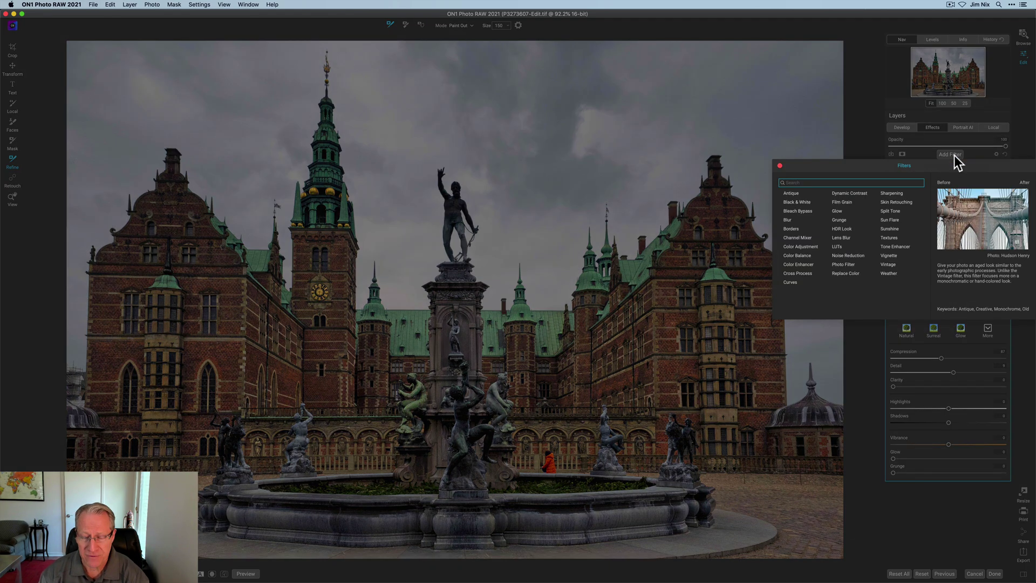
pyautogui.click(849, 264)
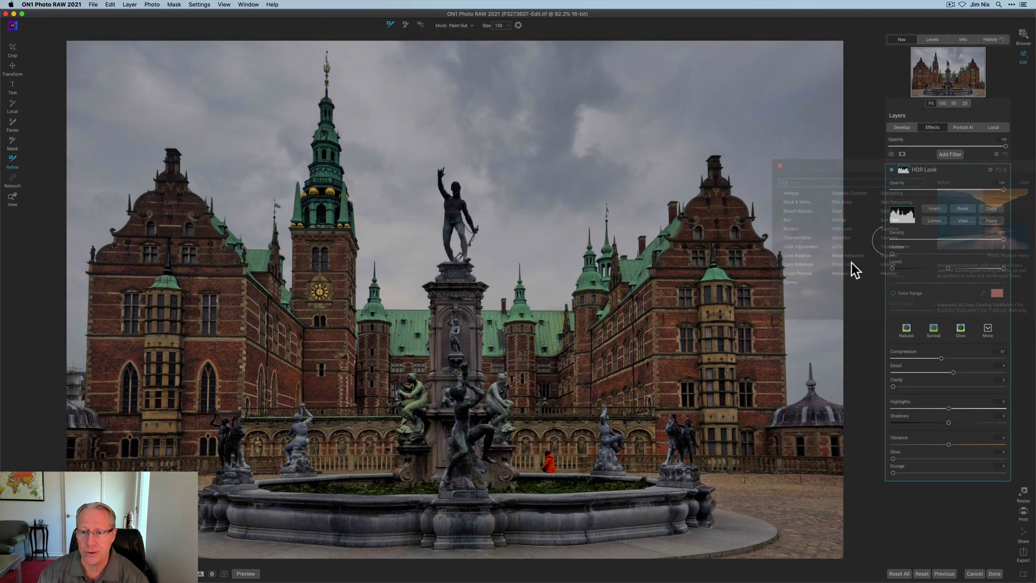
pyautogui.click(899, 169)
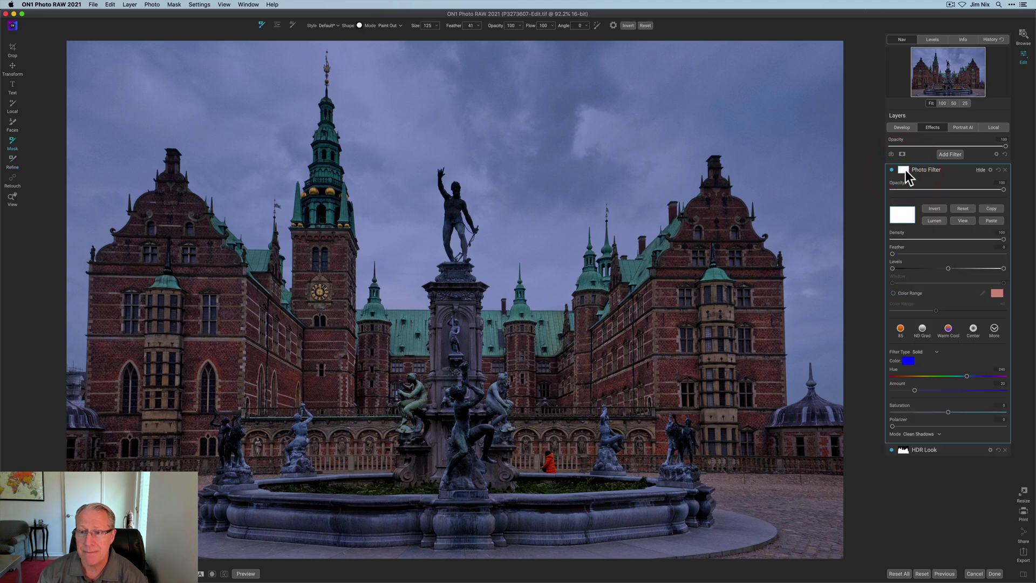
pyautogui.click(990, 221)
pyautogui.click(935, 207)
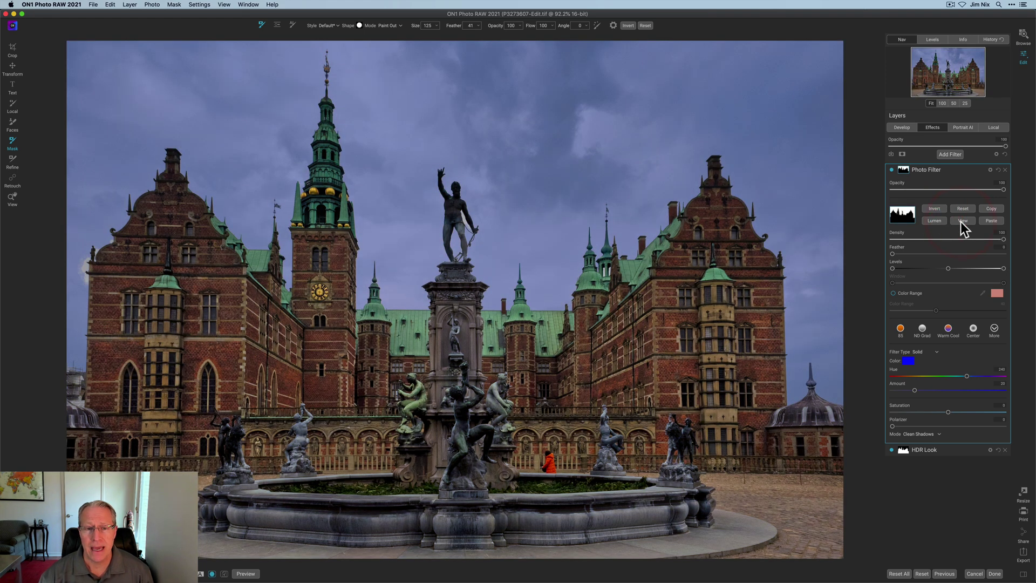
# - Inspect the Photo Filter mask in black and white, then lower Amount to 10
pyautogui.click(961, 222)
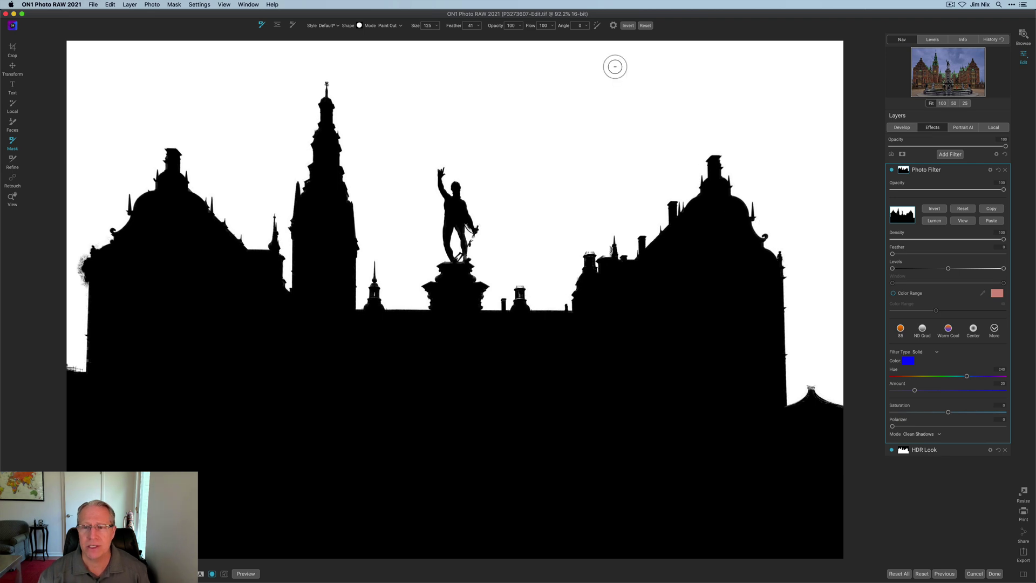
pyautogui.click(958, 221)
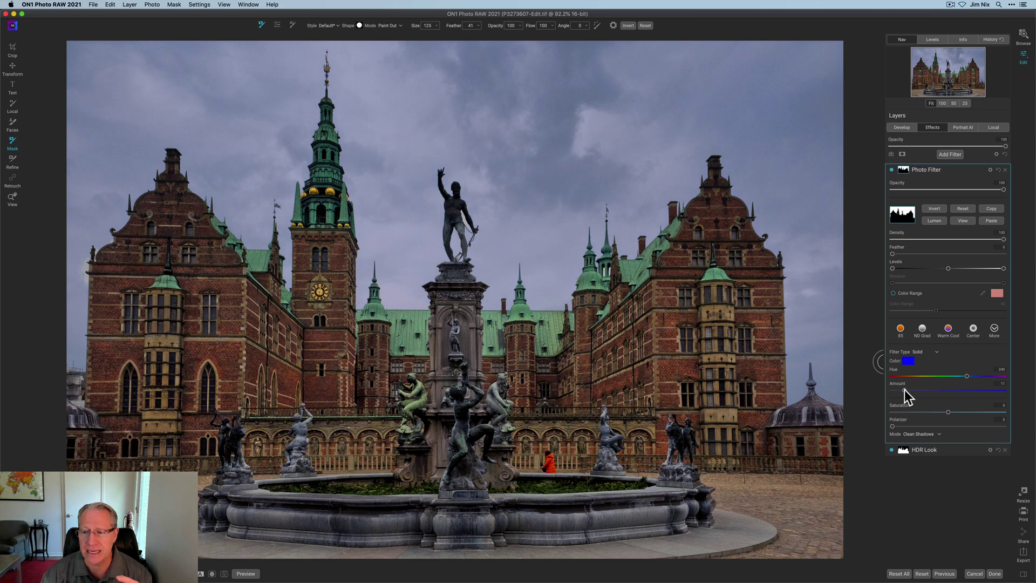
pyautogui.moveTo(905, 389); pyautogui.dragTo(904, 389)
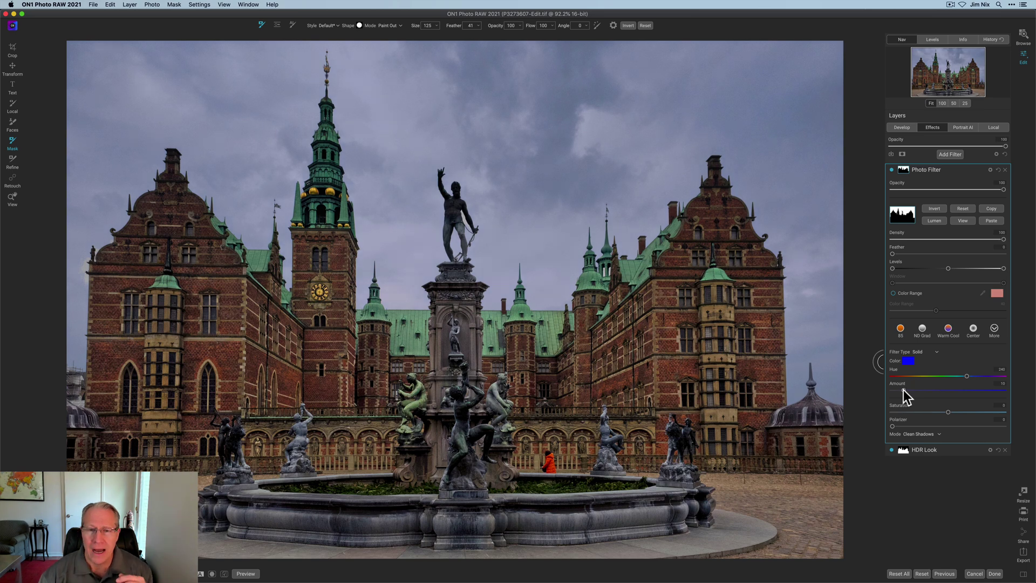
# - Compare the Photo Filter off and on, then set its Hue to 230
pyautogui.click(892, 170)
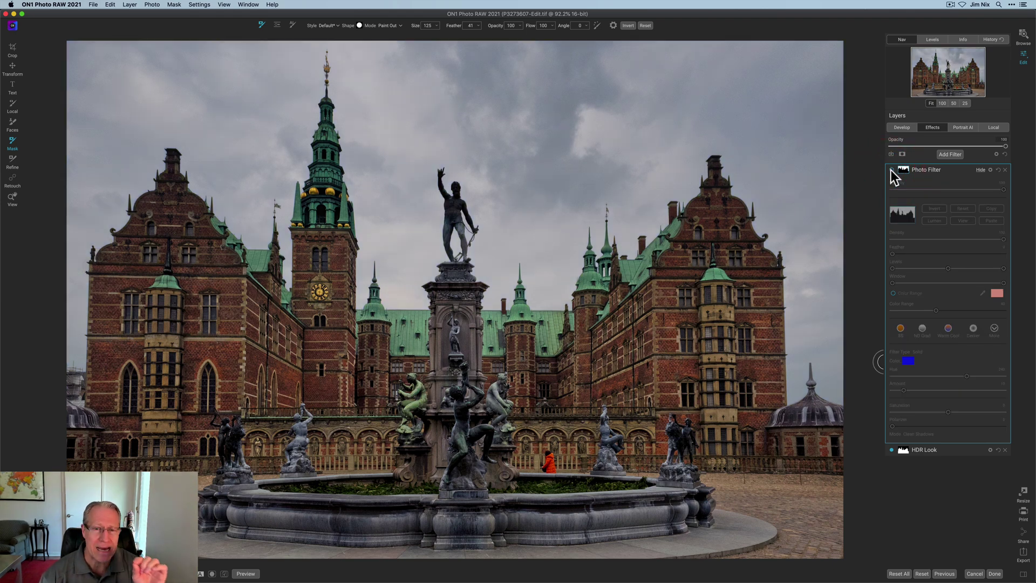
pyautogui.click(892, 170)
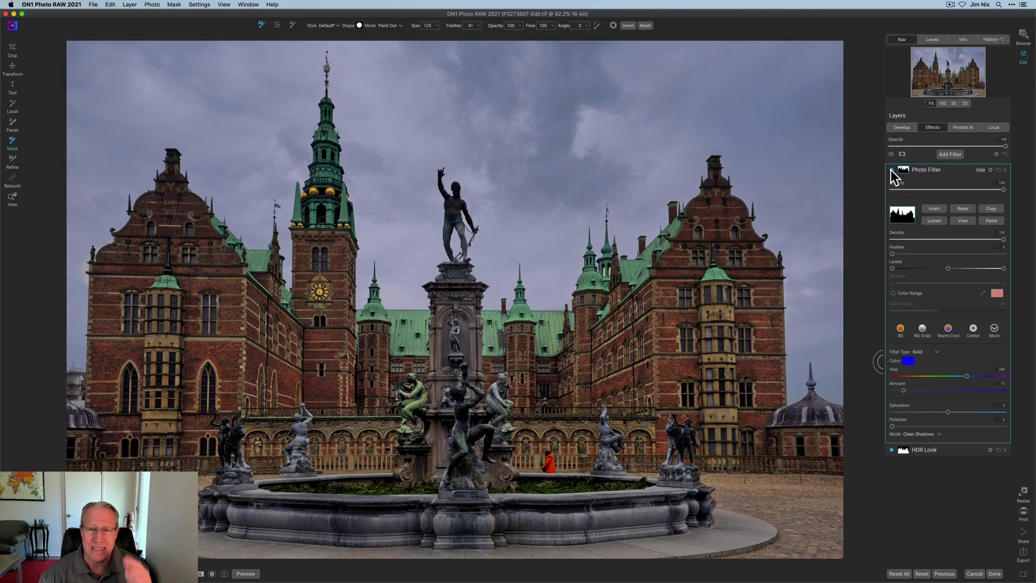
pyautogui.click(963, 374)
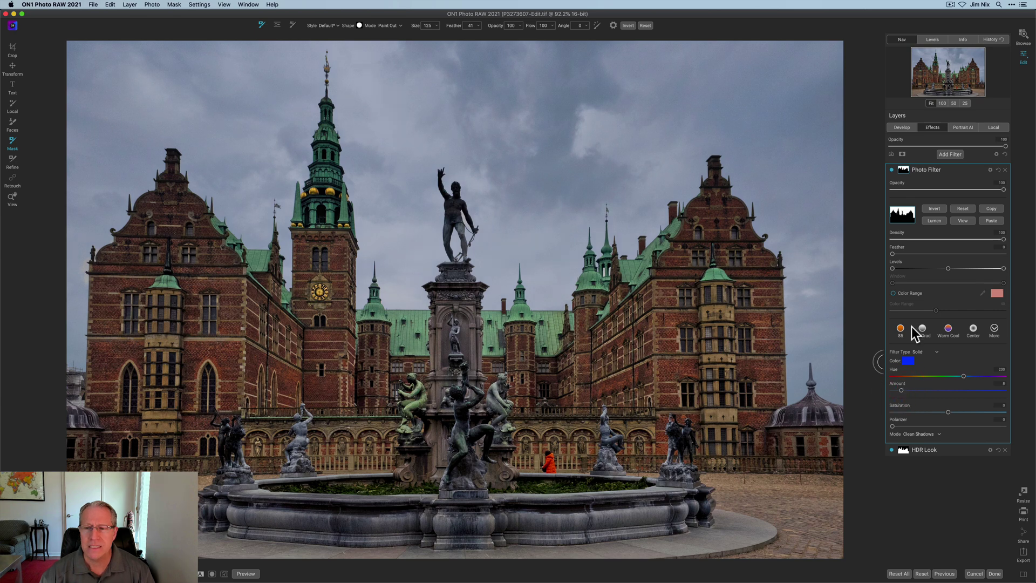
# - Recheck the Photo Filter off and on, copy its mask, and browse the filters to add
pyautogui.click(892, 170)
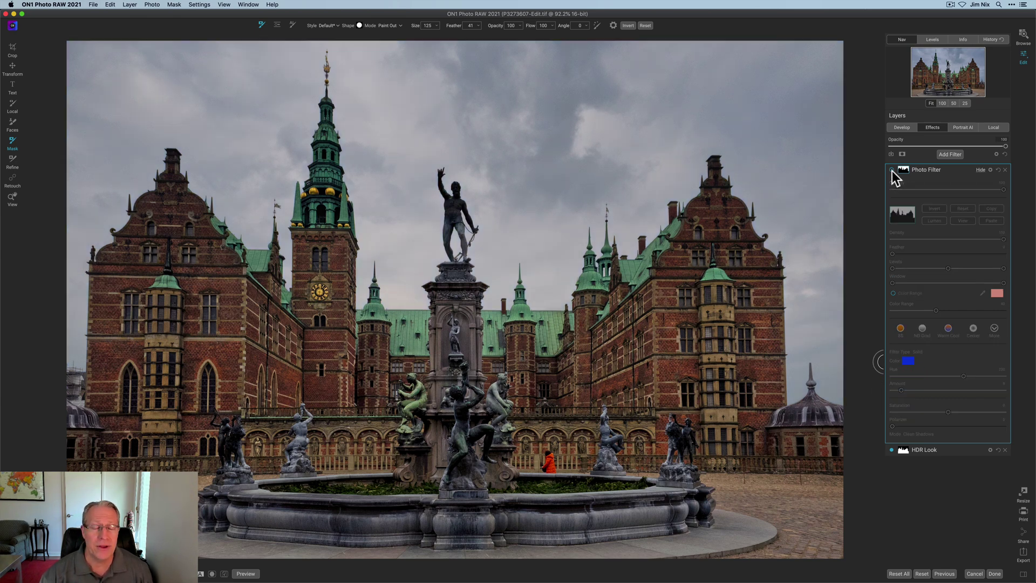
pyautogui.click(892, 170)
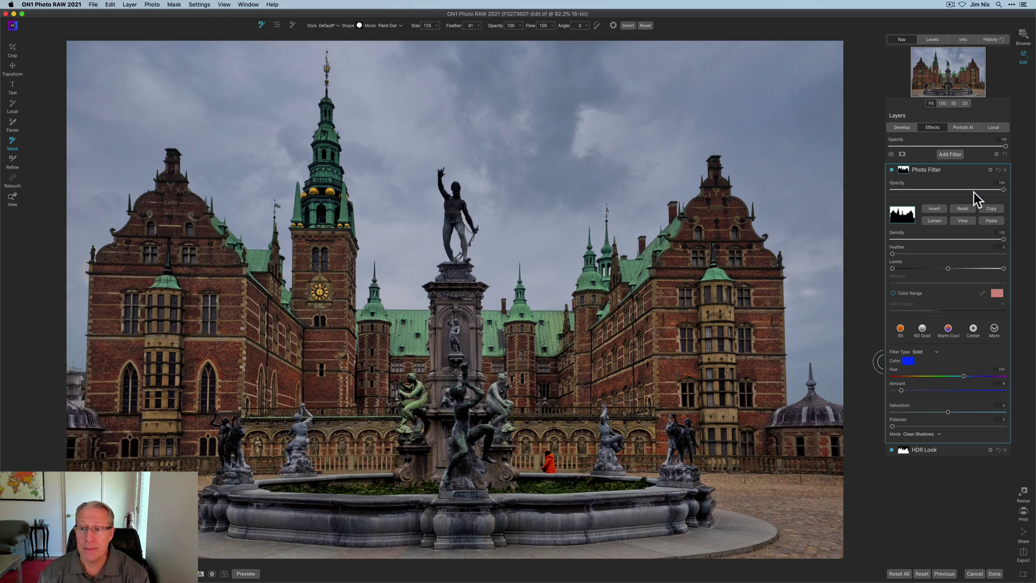
pyautogui.click(991, 209)
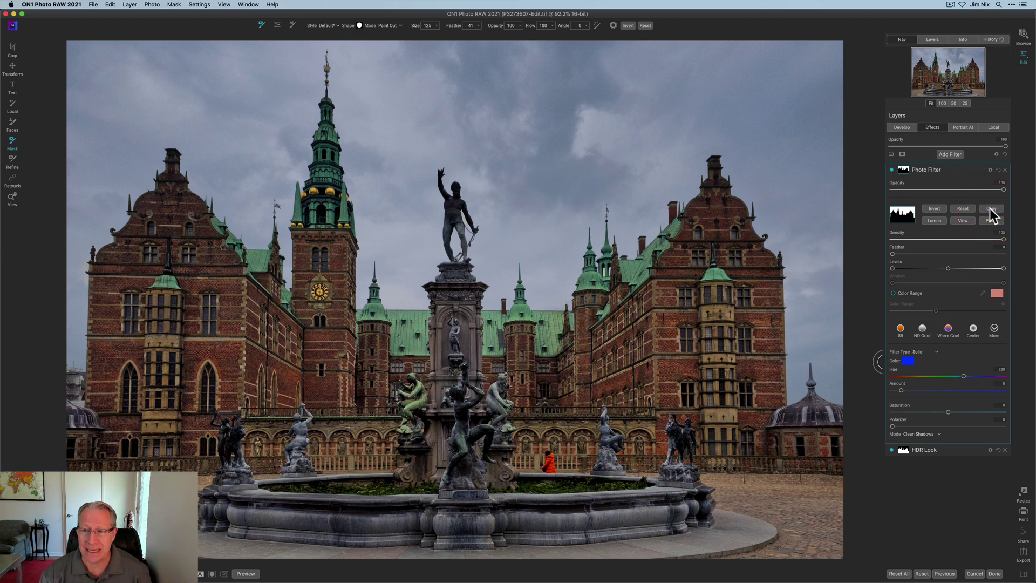
pyautogui.click(952, 156)
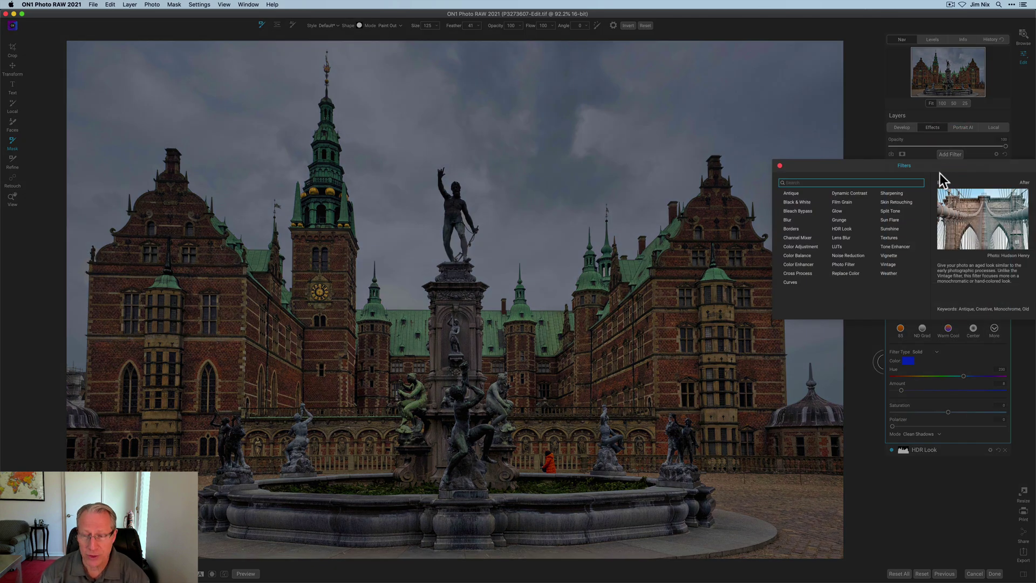
pyautogui.click(856, 200)
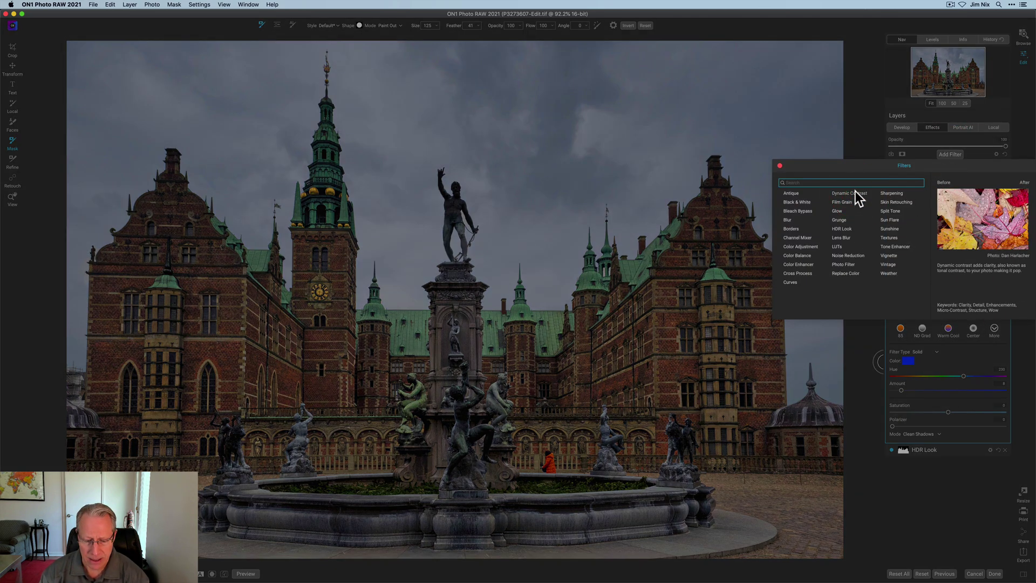
# - Add a Dynamic Contrast filter and lower its Medium and Large contrast
pyautogui.click(856, 192)
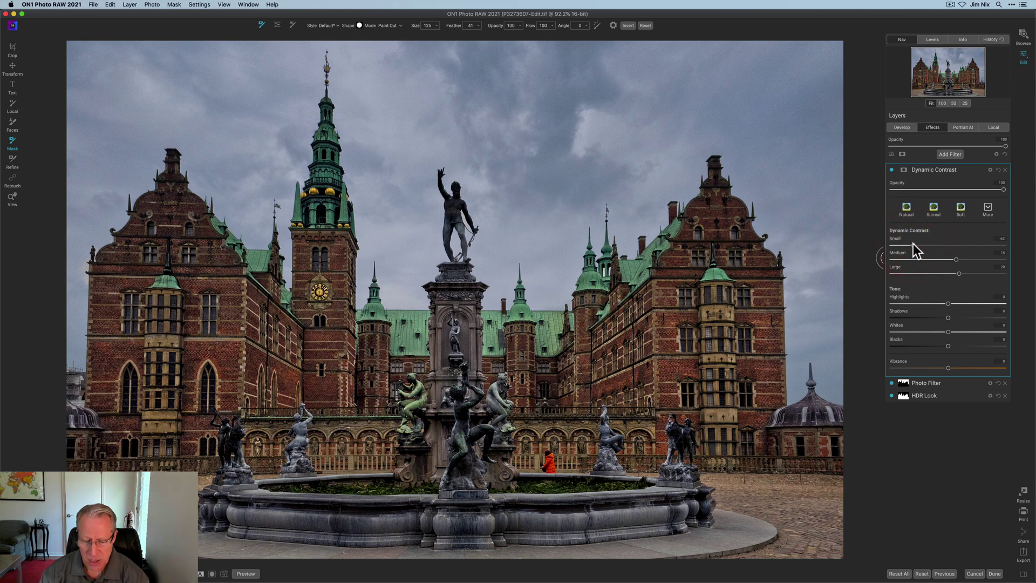
pyautogui.moveTo(957, 259); pyautogui.dragTo(917, 256)
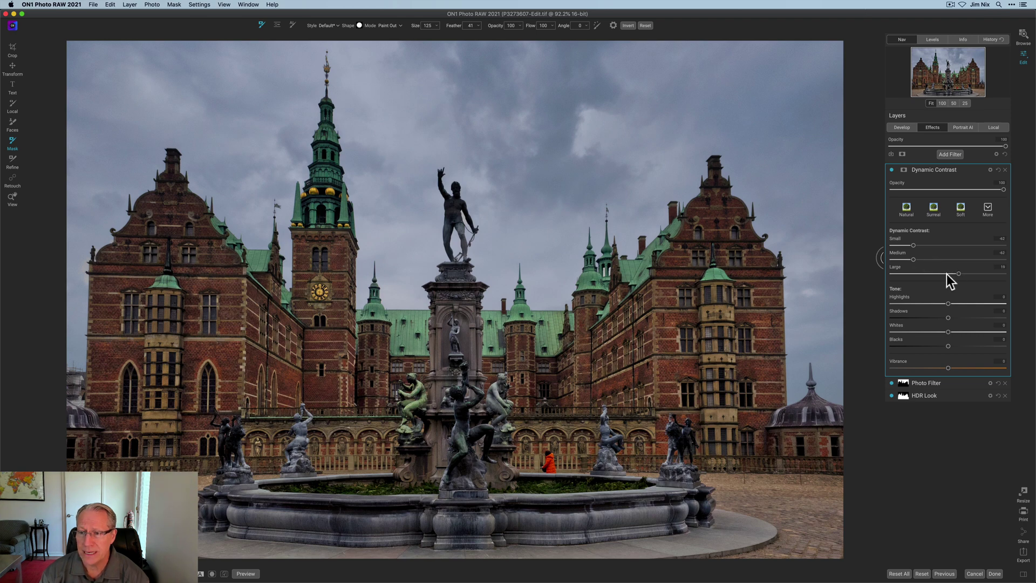
pyautogui.moveTo(947, 273); pyautogui.dragTo(922, 271)
# - Mask Dynamic Contrast with the pasted castle-silhouette mask, check it, and compare off and on
pyautogui.click(904, 169)
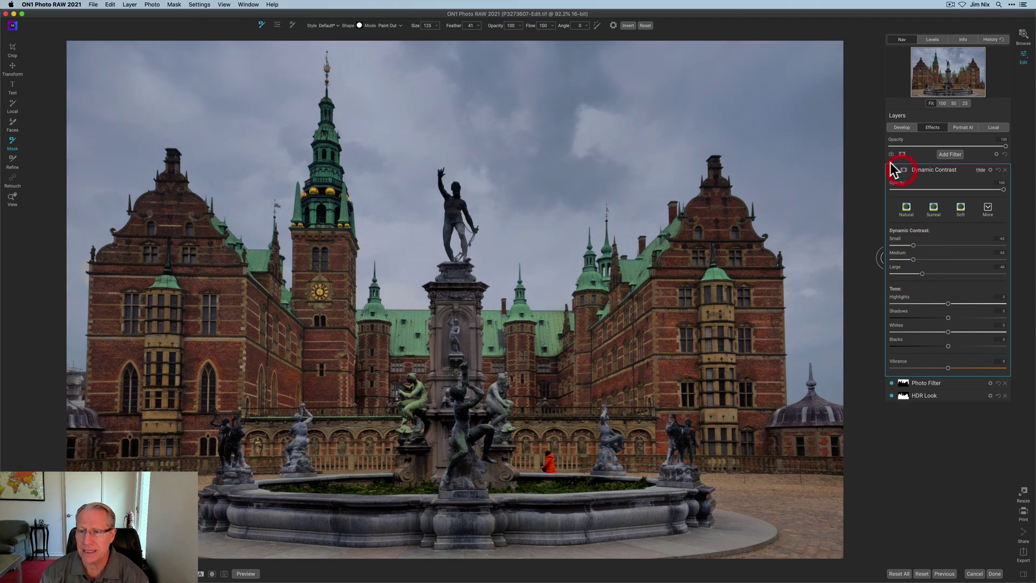
pyautogui.click(984, 219)
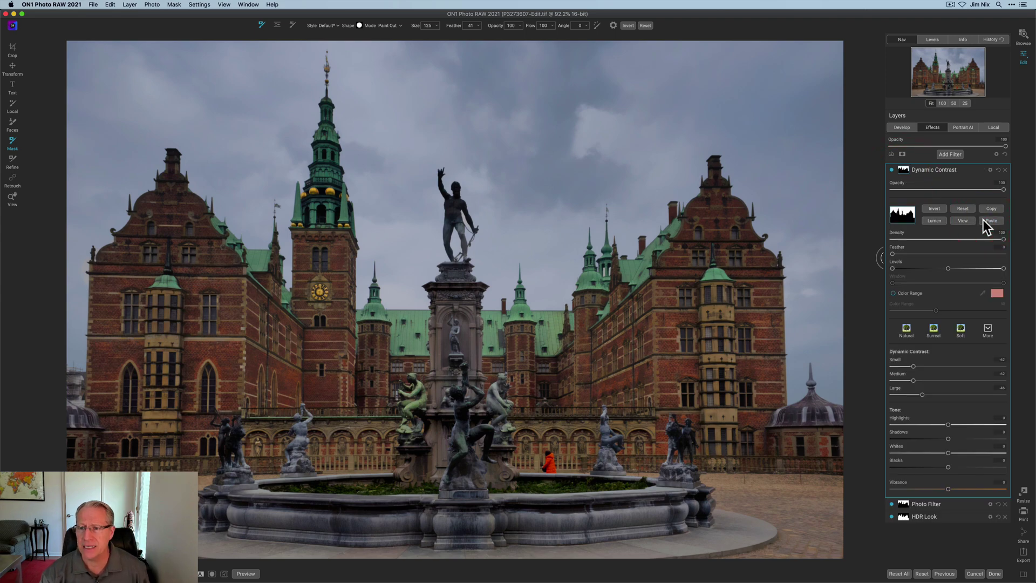
pyautogui.click(965, 220)
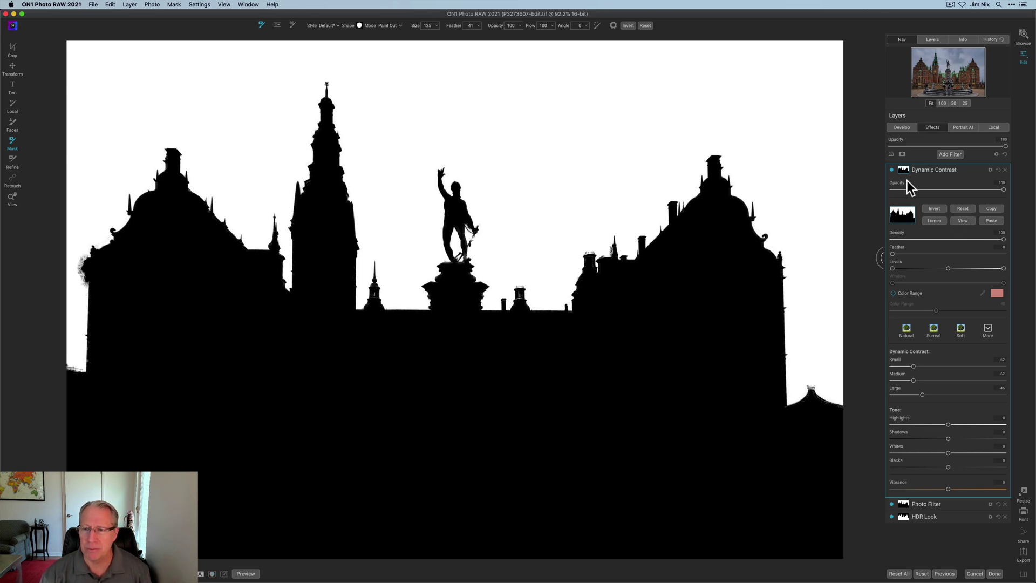
pyautogui.click(891, 169)
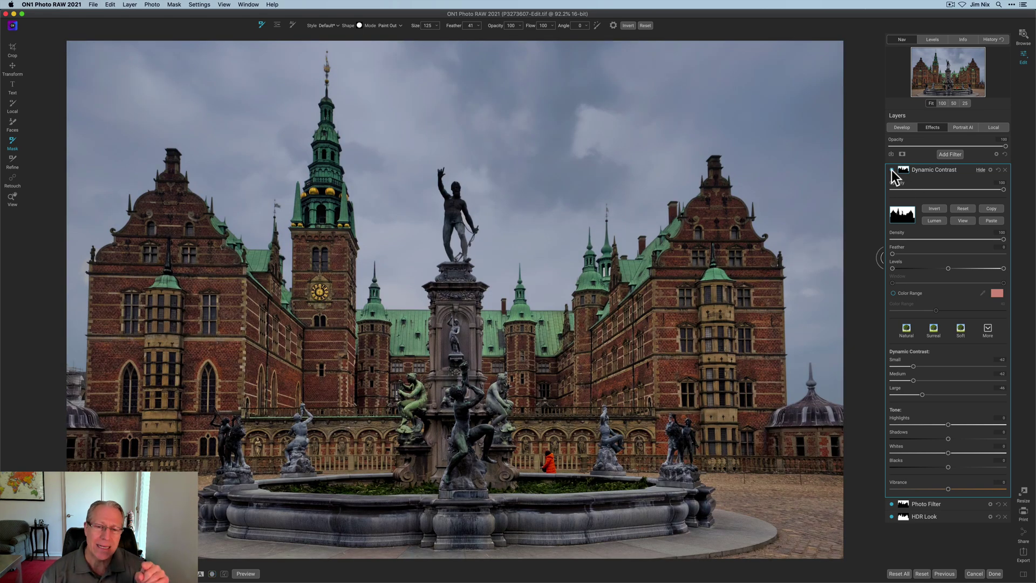
pyautogui.click(891, 170)
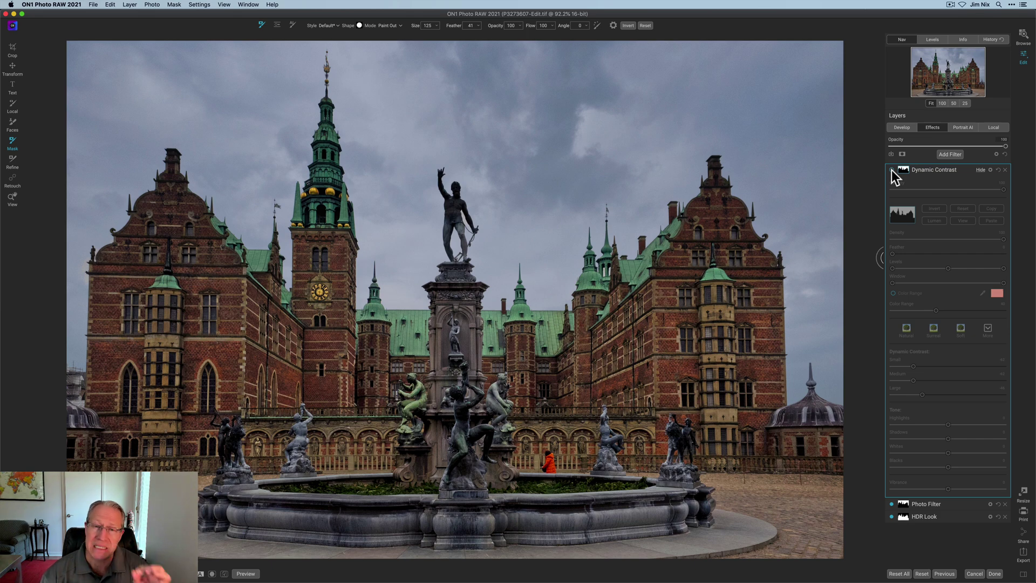
pyautogui.click(892, 170)
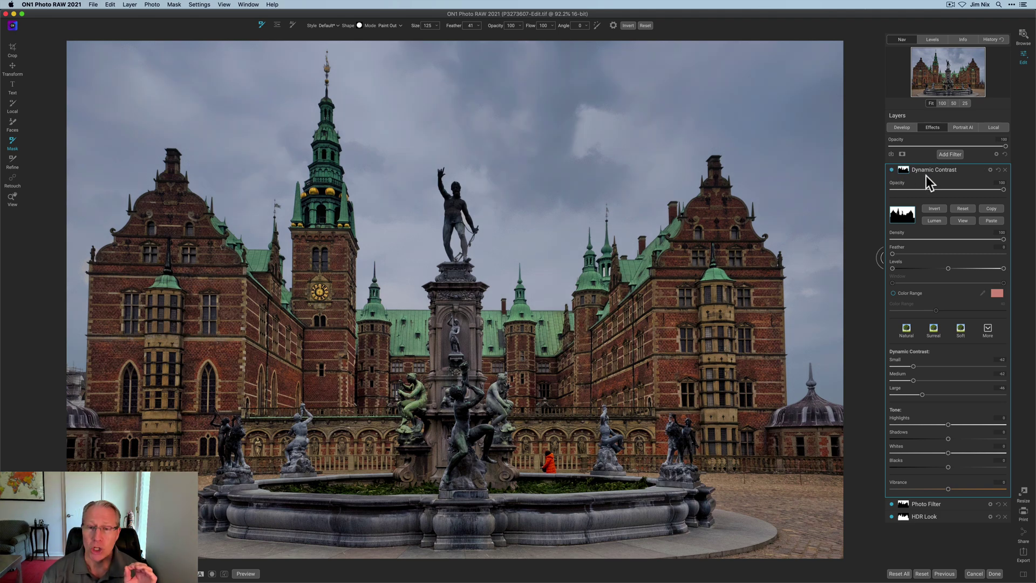
pyautogui.click(949, 155)
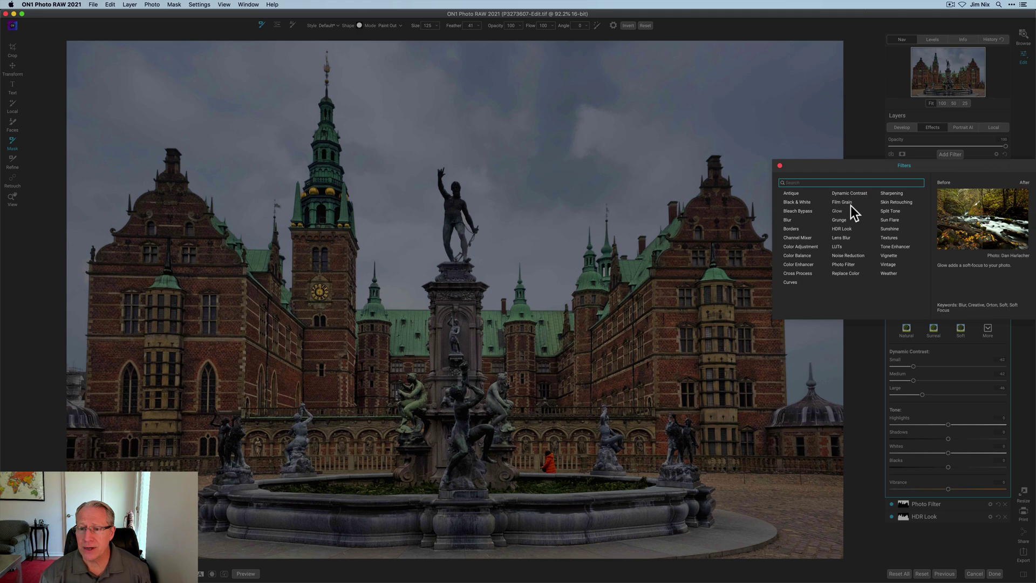
# - Add a Tone Enhancer filter and compare it switched off and on
pyautogui.click(889, 246)
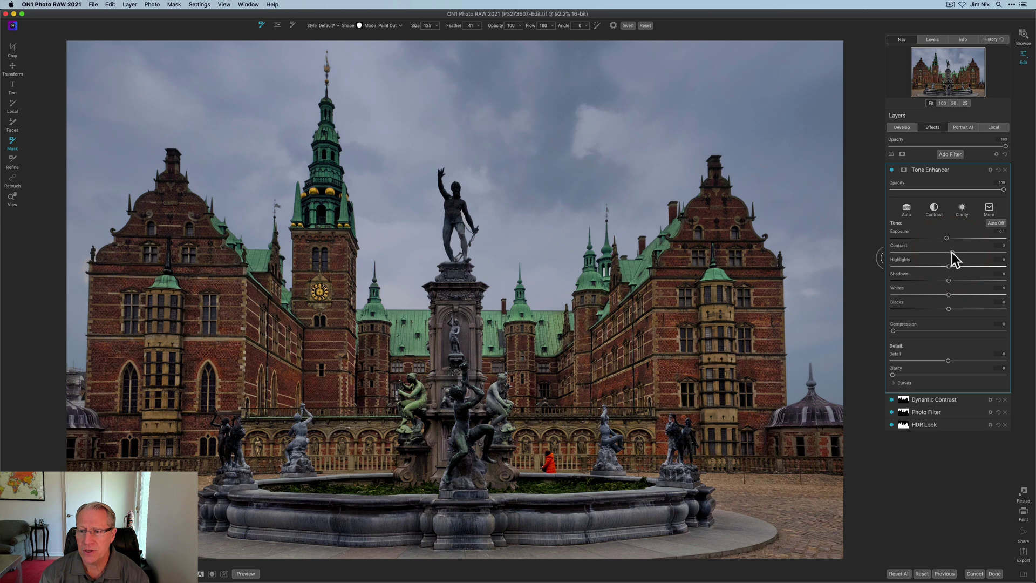
pyautogui.click(892, 169)
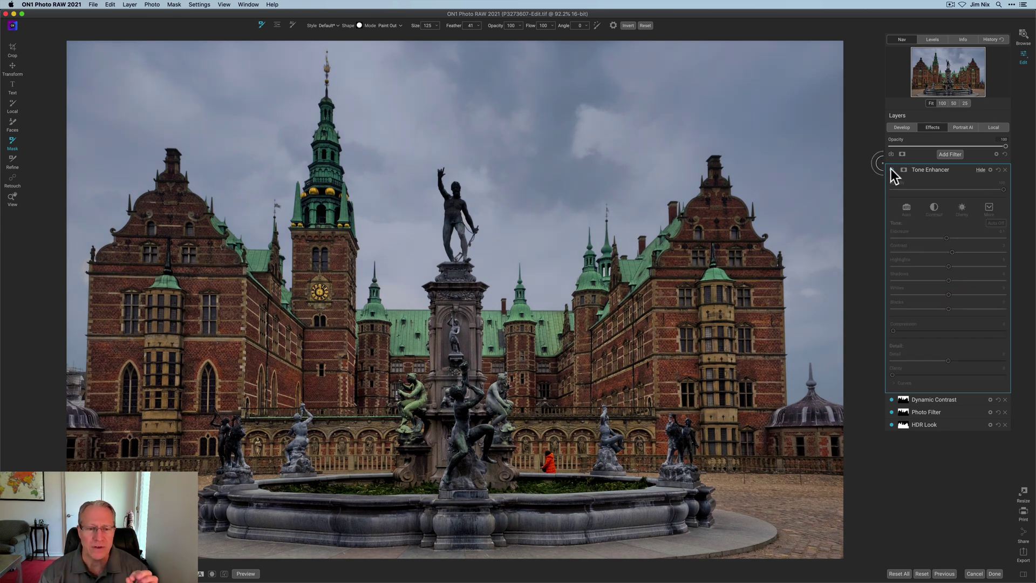
pyautogui.click(892, 169)
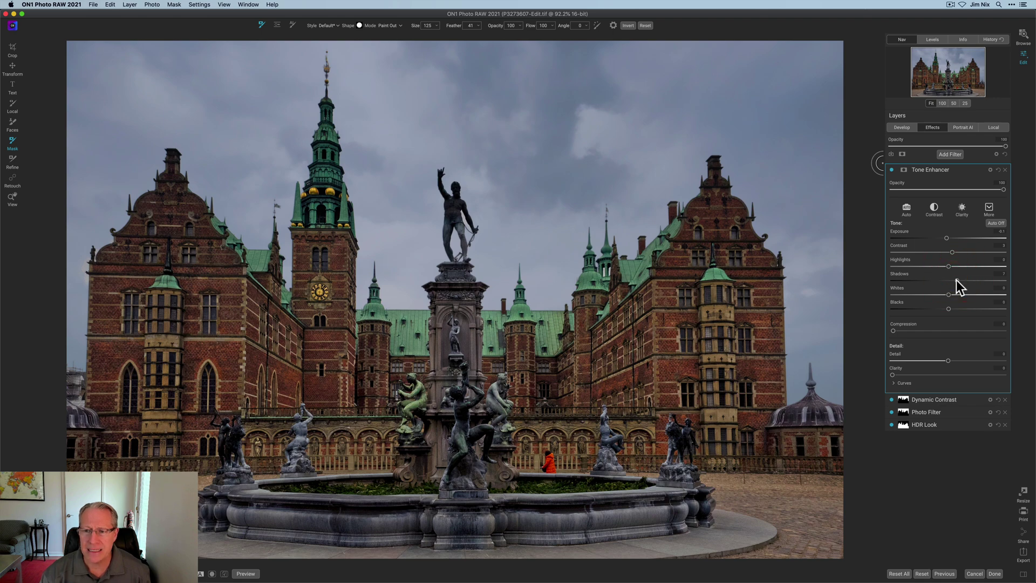
# - Raise the Tone Enhancer exposure to 0.2 and compare the result
pyautogui.moveTo(947, 238); pyautogui.dragTo(950, 239)
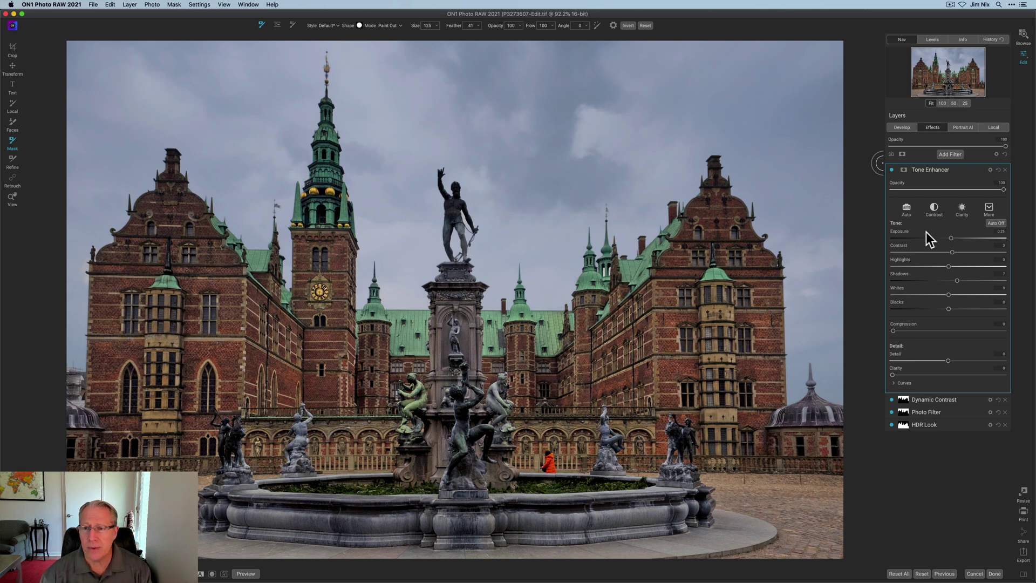
pyautogui.click(891, 169)
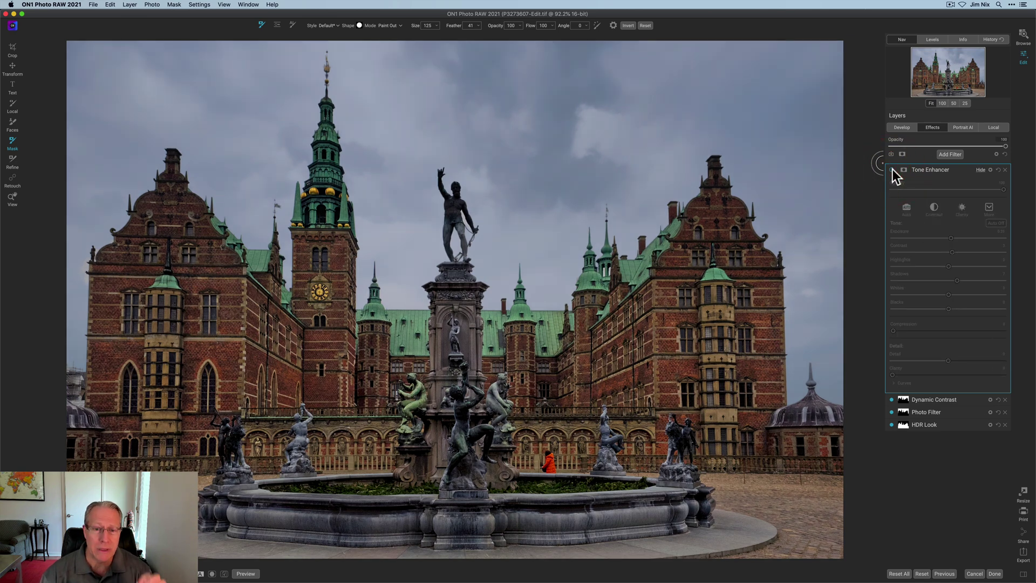
pyautogui.click(891, 170)
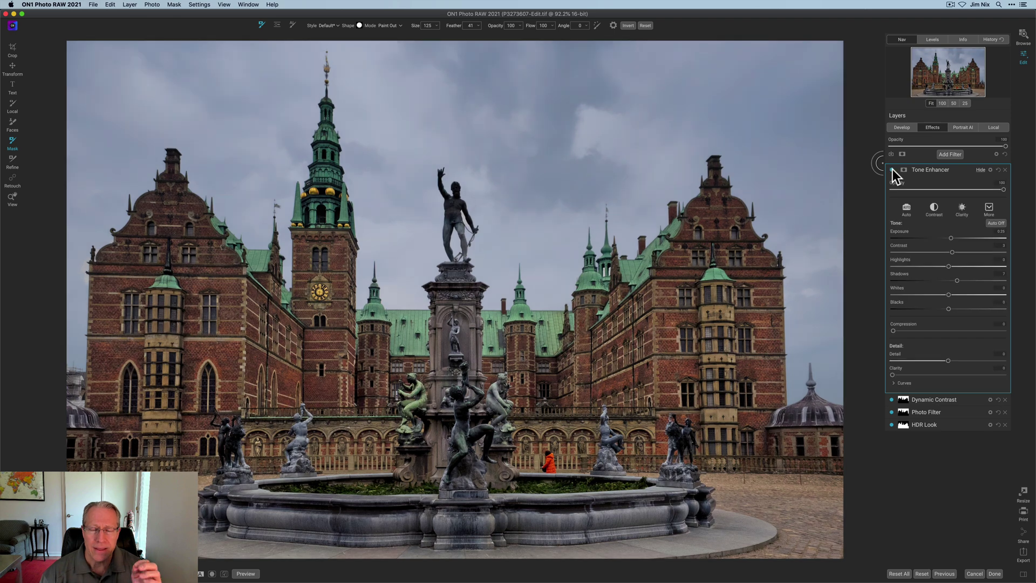
pyautogui.click(949, 154)
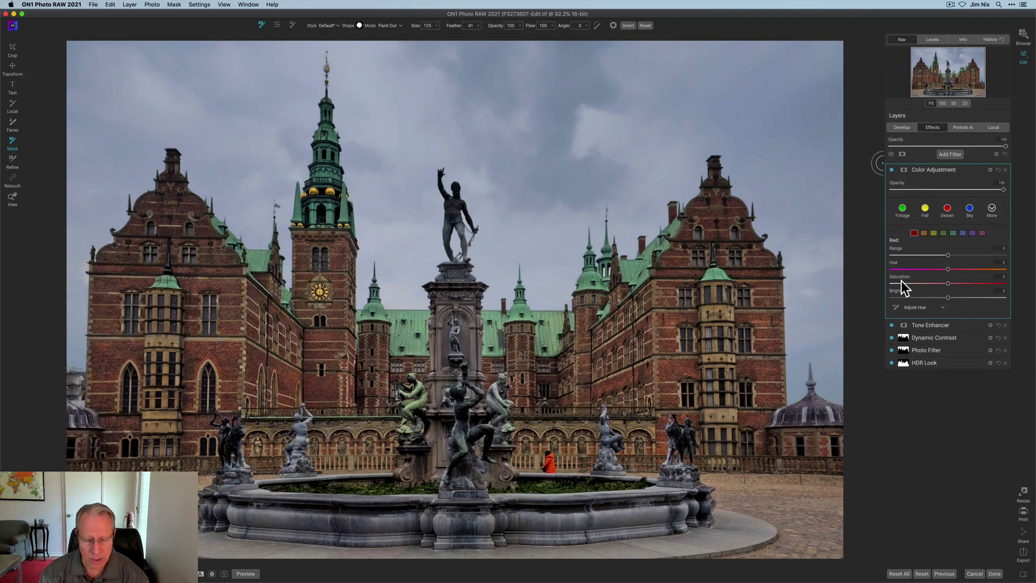
# - In Color Adjustment, shift the Orange hue slightly and reduce its saturation a little
pyautogui.click(924, 233)
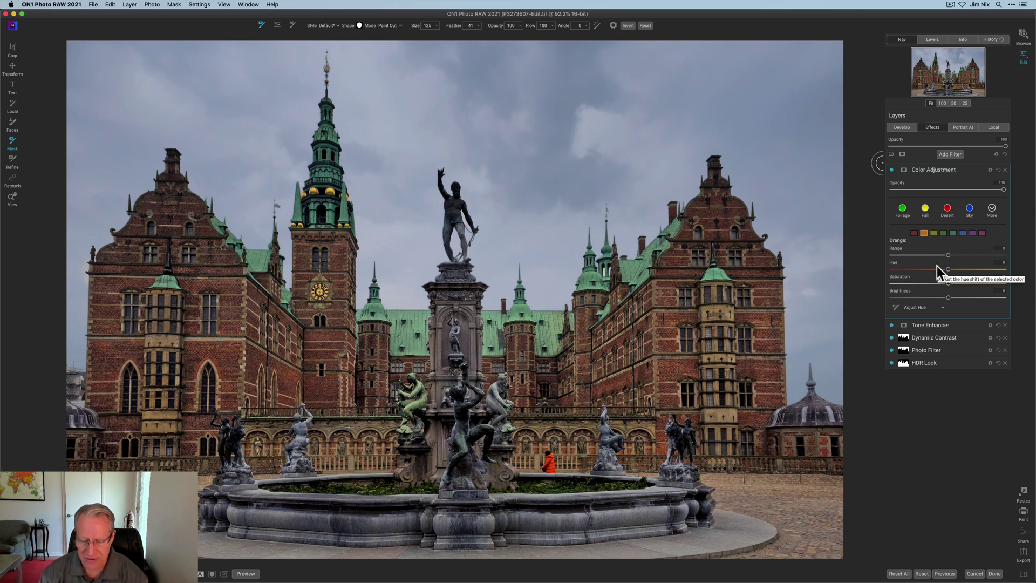
pyautogui.moveTo(948, 269); pyautogui.dragTo(951, 275)
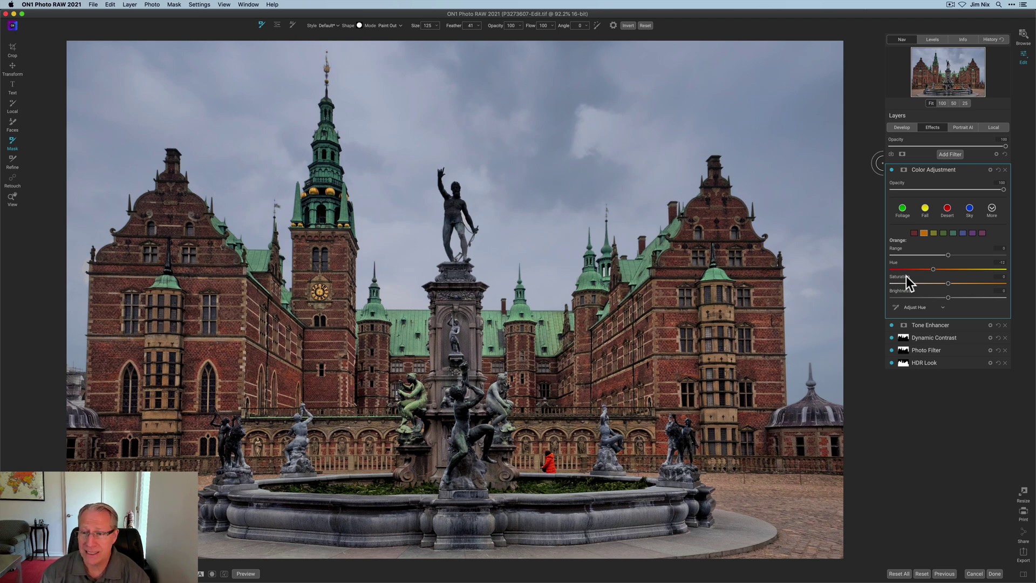
pyautogui.moveTo(948, 282); pyautogui.dragTo(939, 281)
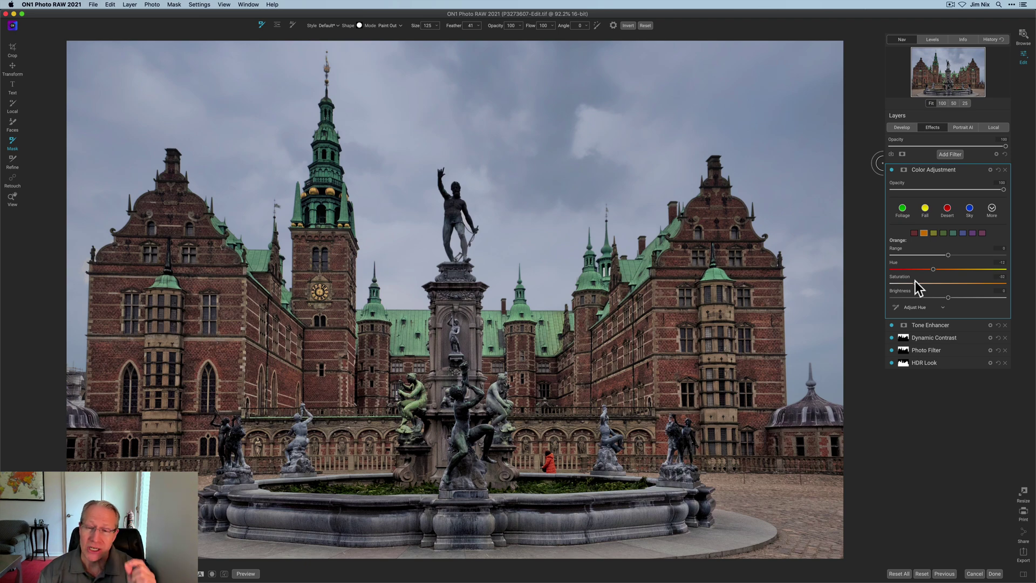
# - Shift the Green hue and boost its saturation, comparing the effect off and on
pyautogui.click(943, 233)
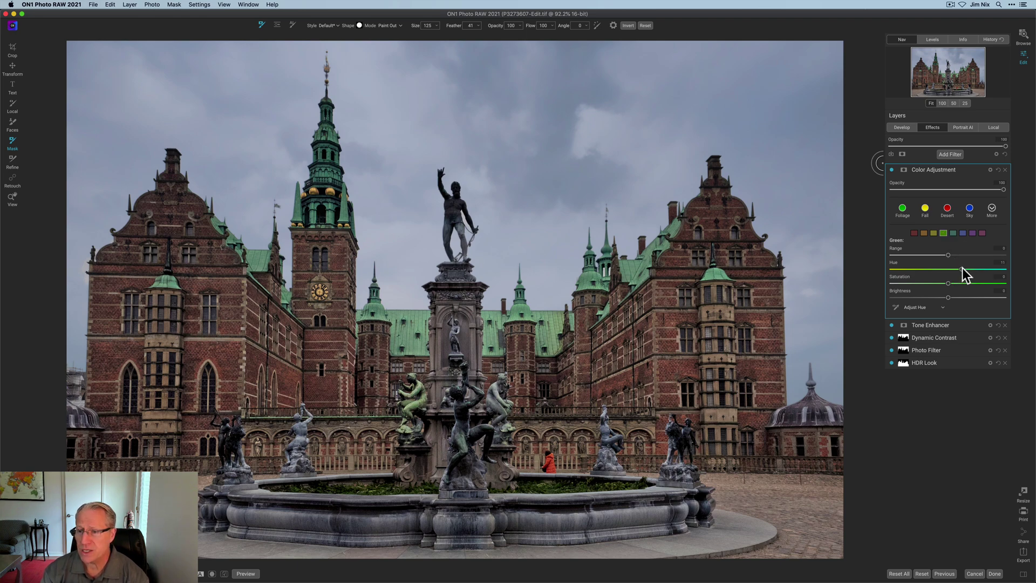
pyautogui.moveTo(963, 268); pyautogui.dragTo(985, 268)
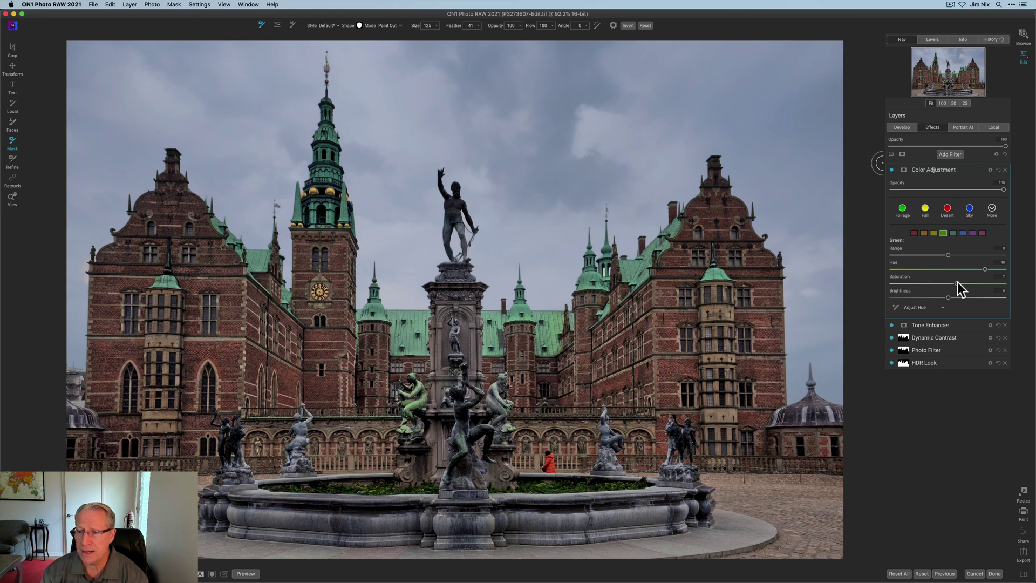
pyautogui.moveTo(963, 283); pyautogui.dragTo(967, 282)
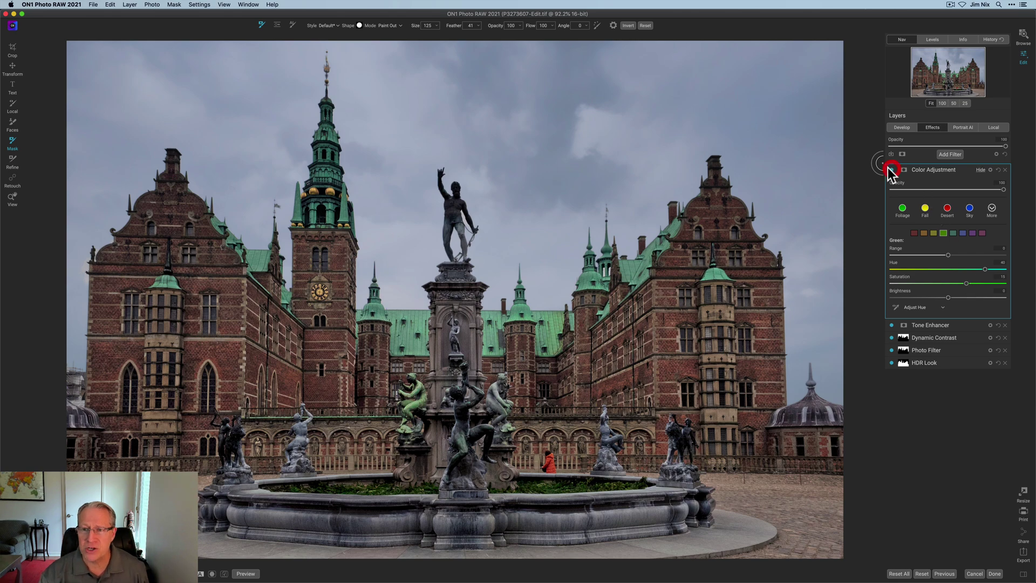
pyautogui.click(893, 169)
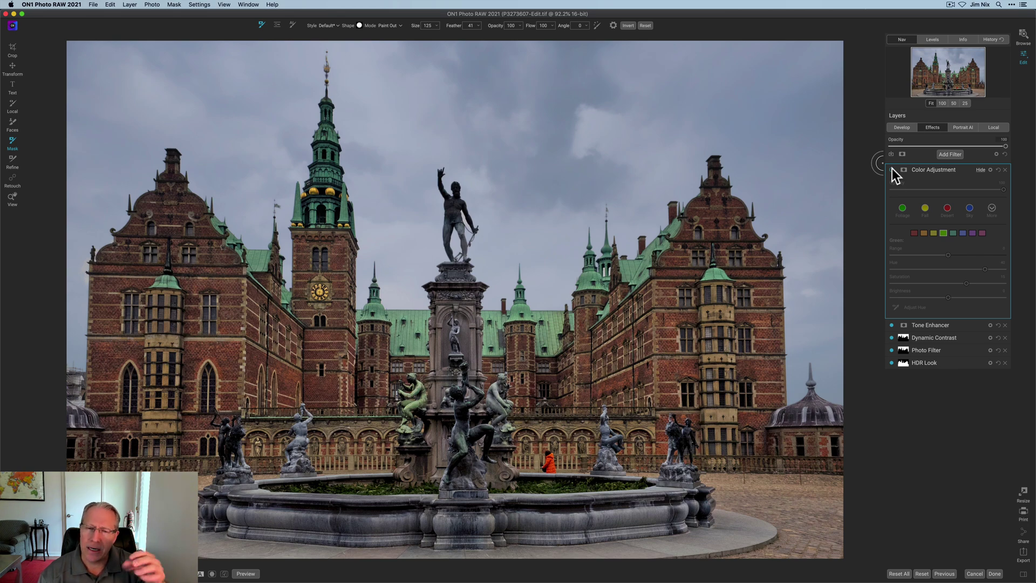
pyautogui.click(892, 171)
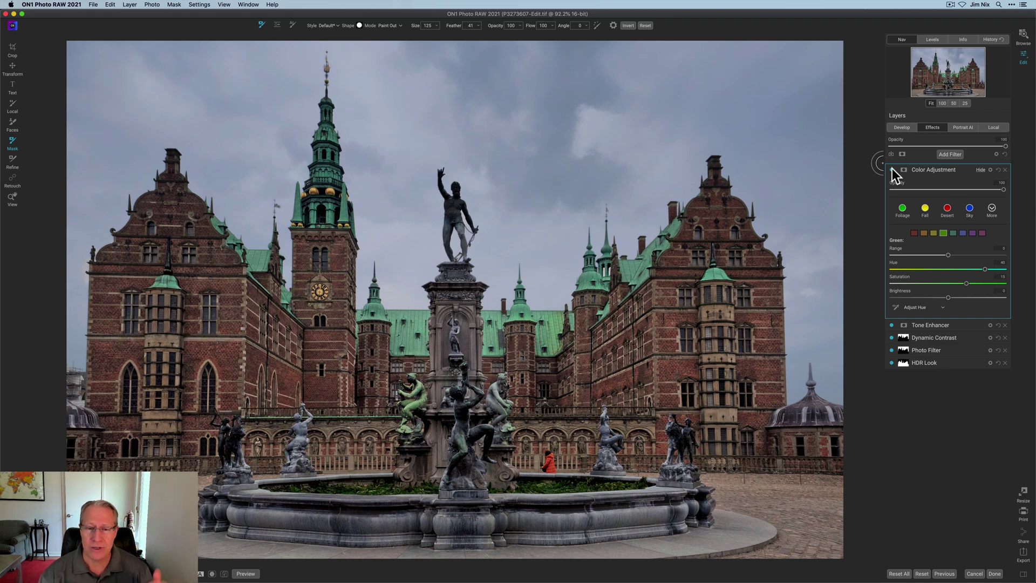
pyautogui.click(892, 170)
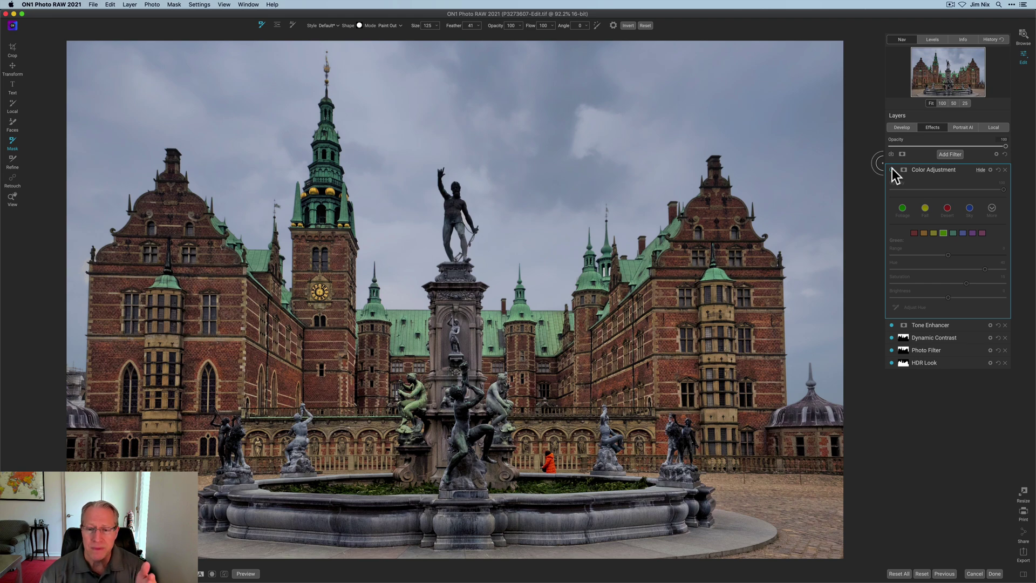
pyautogui.click(892, 170)
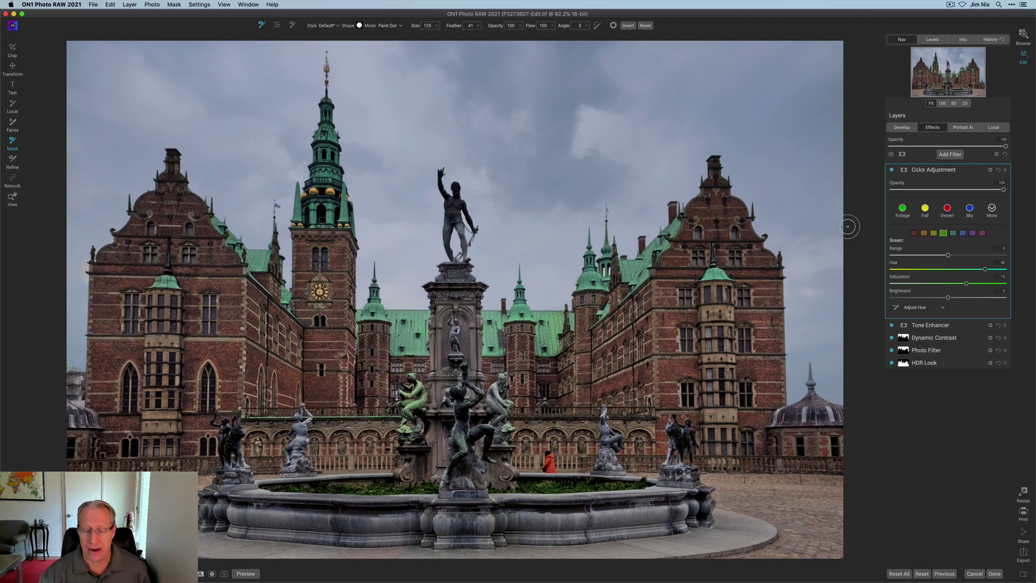
# - With the View tool (Z), flip between original and edited twice, then enable split before/after
pyautogui.press('z')
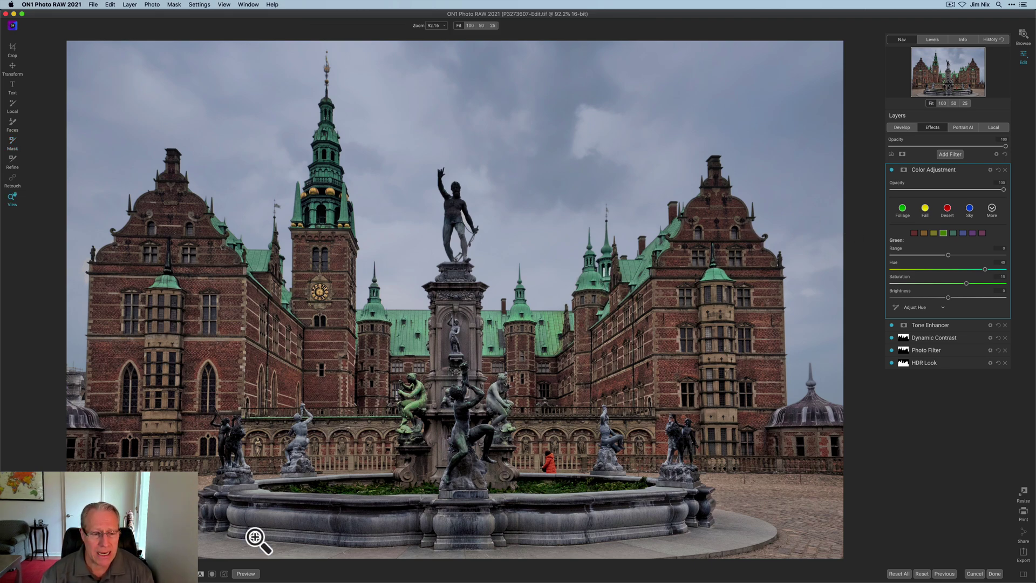
pyautogui.click(246, 574)
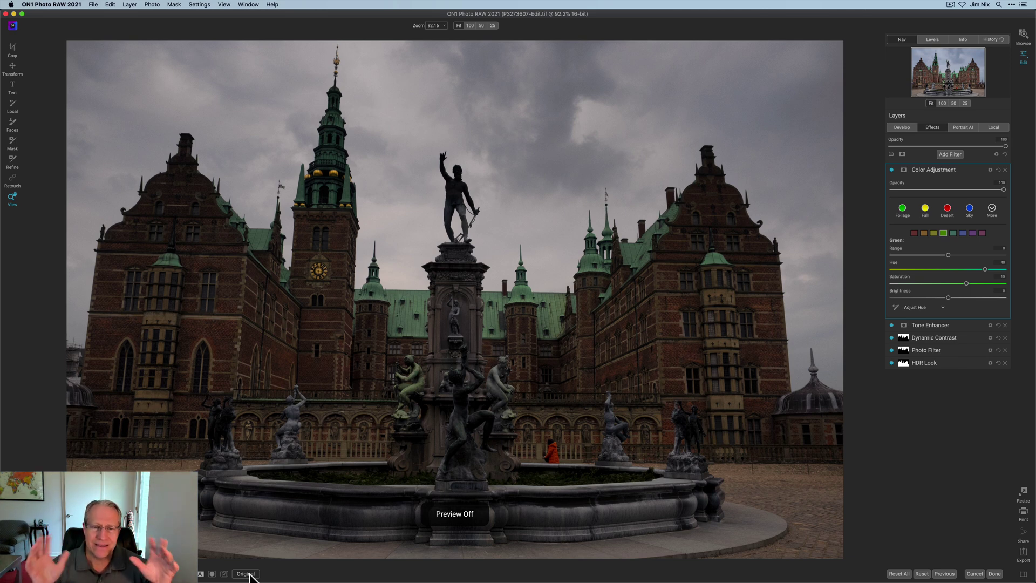
pyautogui.click(246, 574)
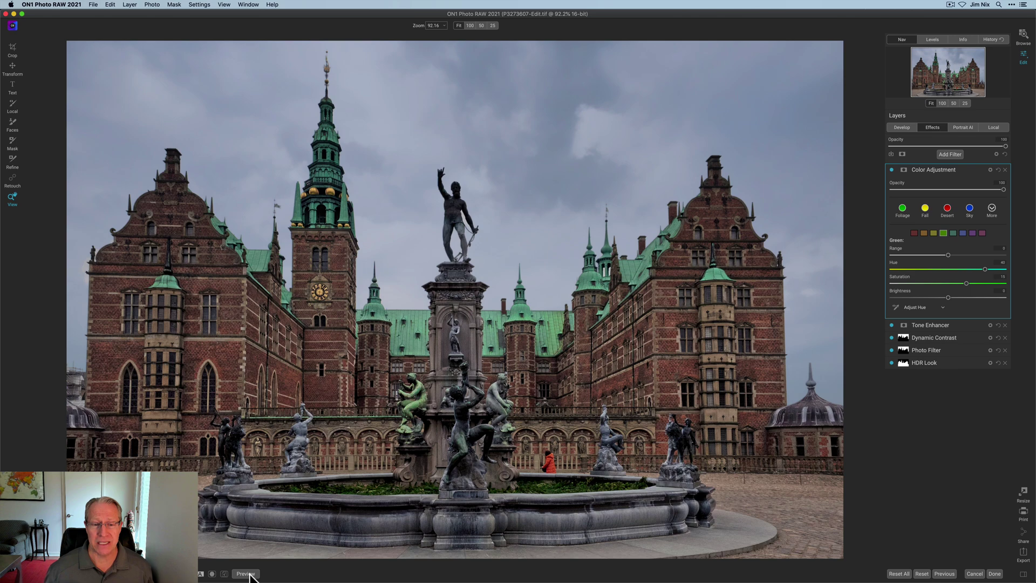
pyautogui.click(246, 573)
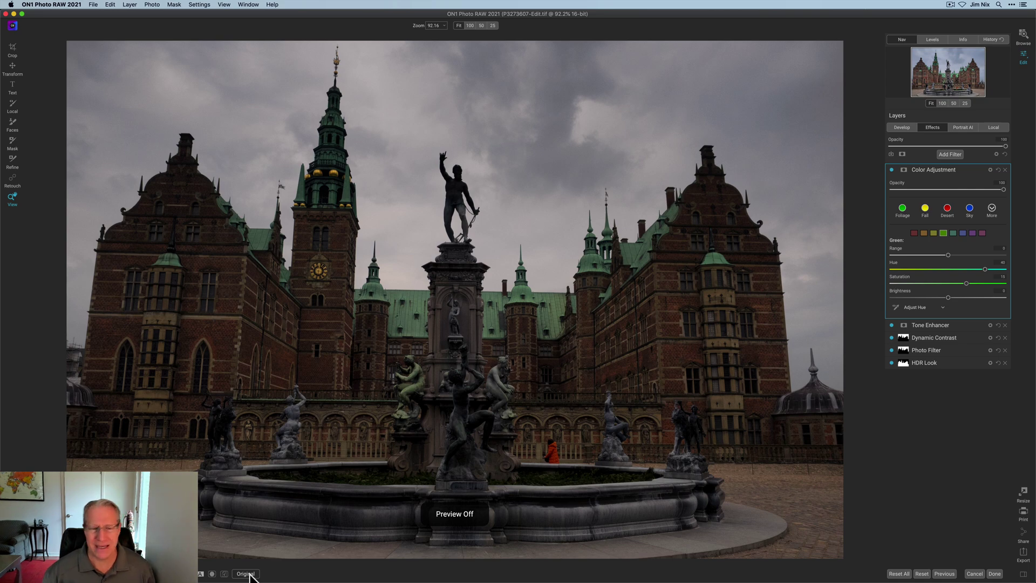
pyautogui.click(245, 574)
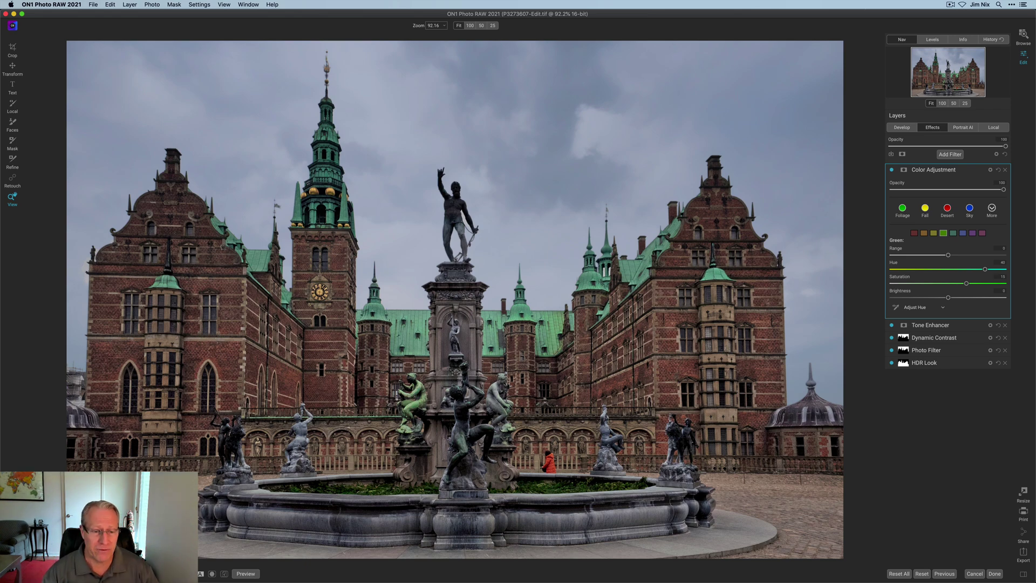
pyautogui.click(201, 574)
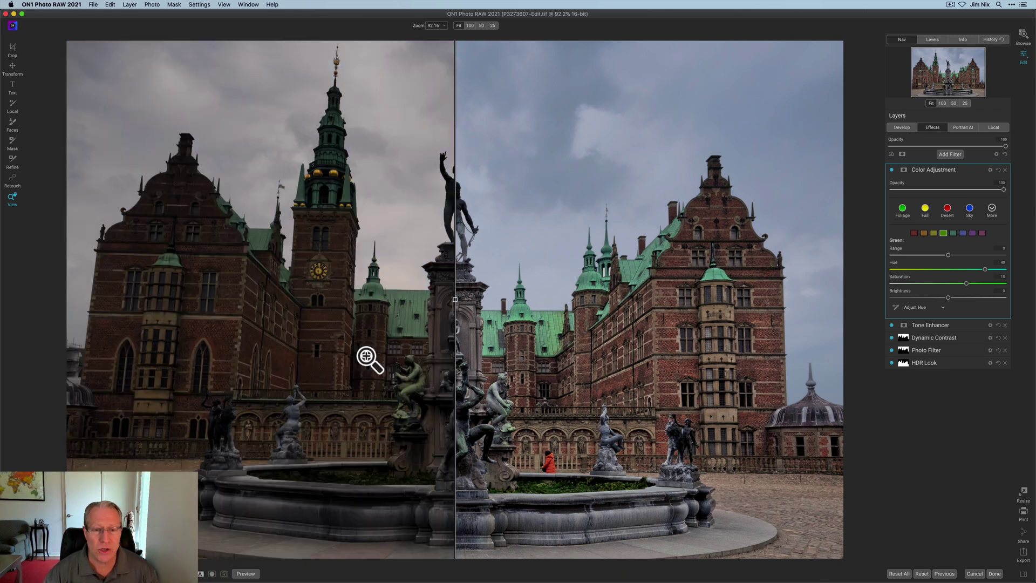
# - Sweep the before/after divider across the castle both ways, then switch the split view off
pyautogui.moveTo(669, 306); pyautogui.dragTo(826, 373)
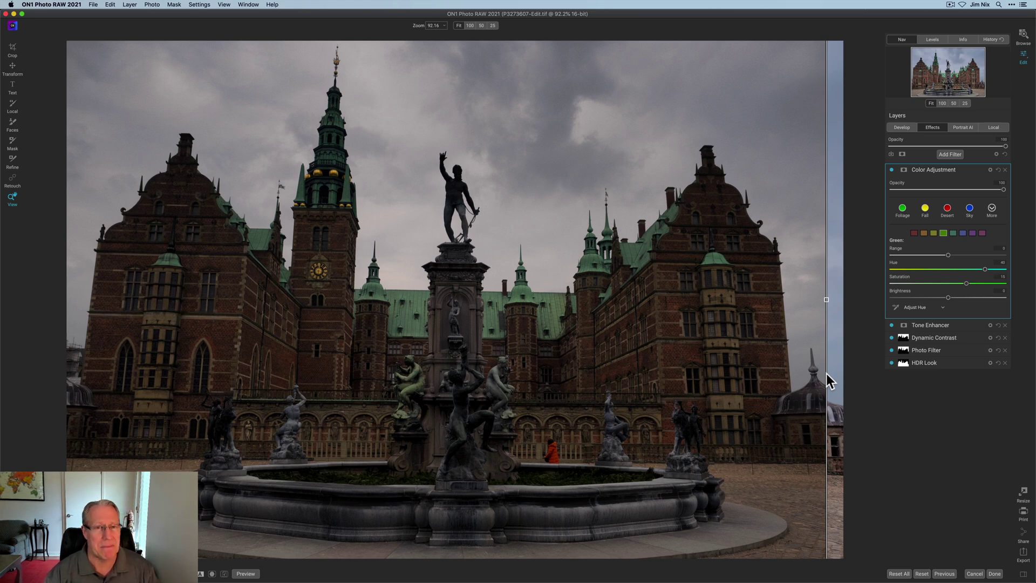
pyautogui.moveTo(543, 339); pyautogui.dragTo(139, 286)
pyautogui.click(202, 574)
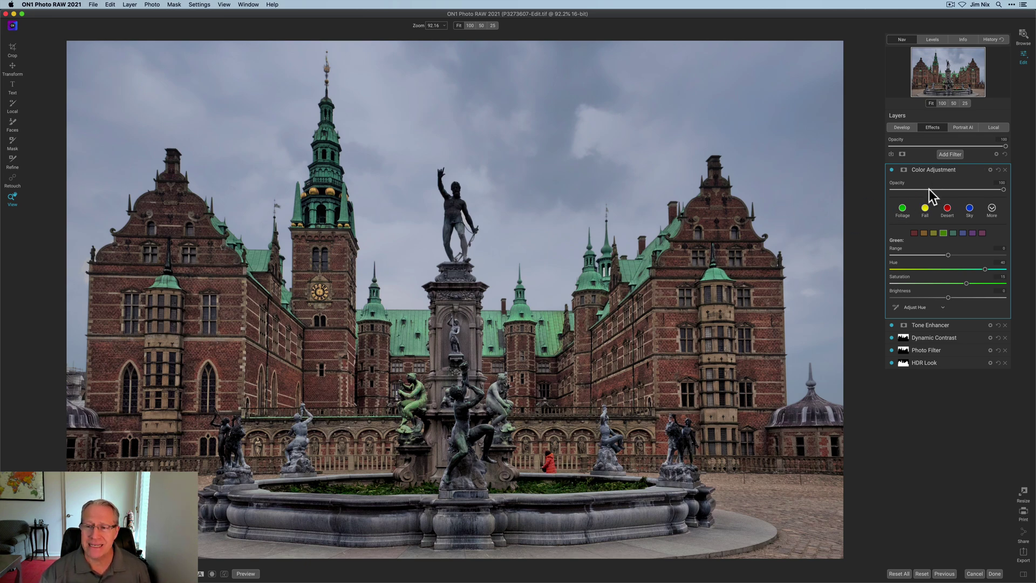
# - Collapse the Color Adjustment panel so all five stacked effects, down to HDR Look, are listed
pyautogui.click(933, 170)
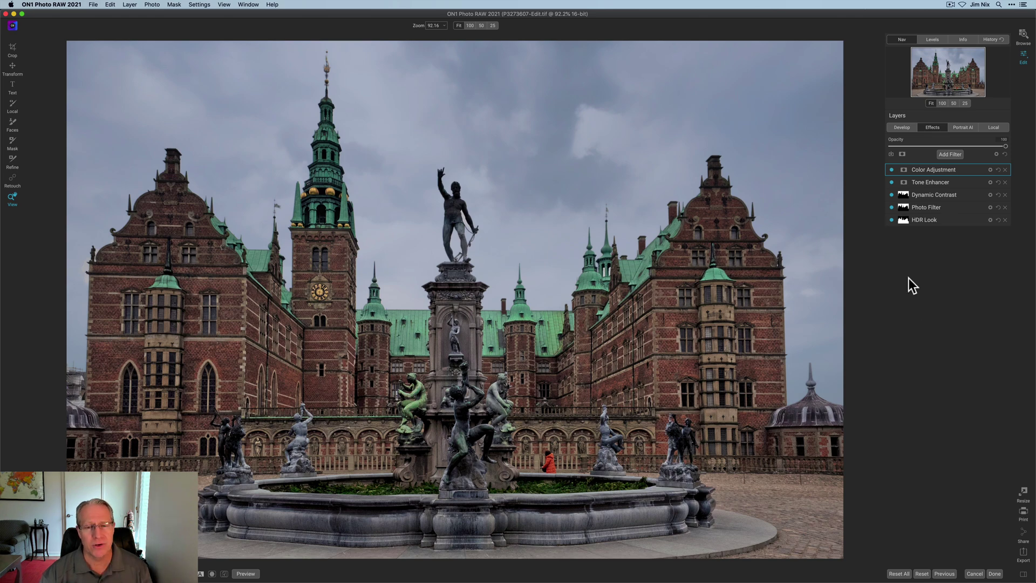